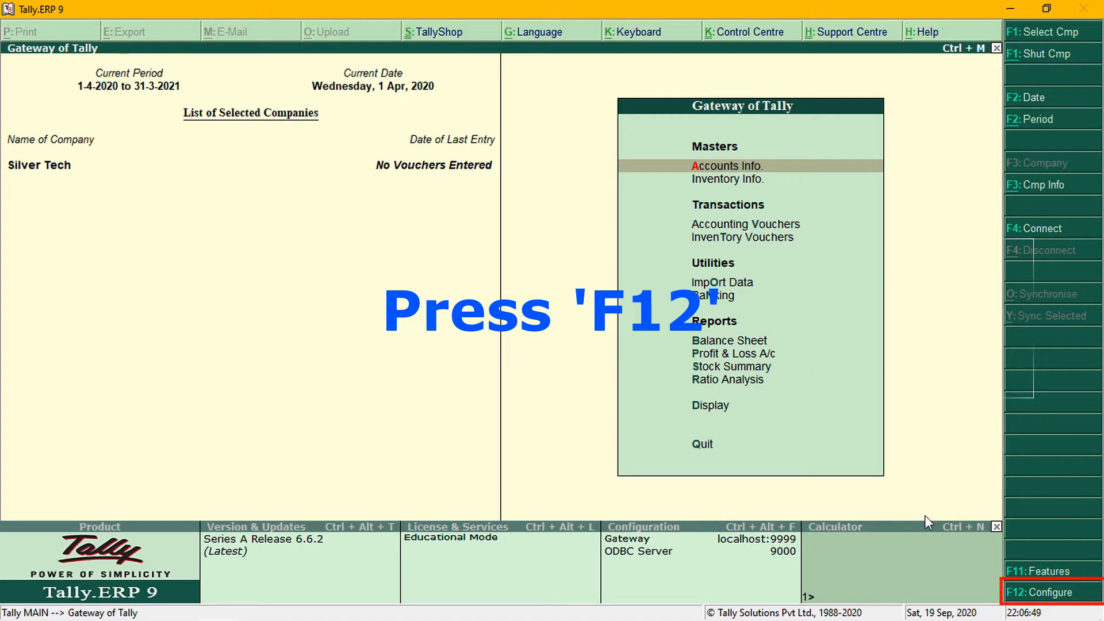
Step: Enable component list details (Bill of Materials) in the accounts and inventory master configuration, save it and return to the Gateway of Tally
click(1036, 598)
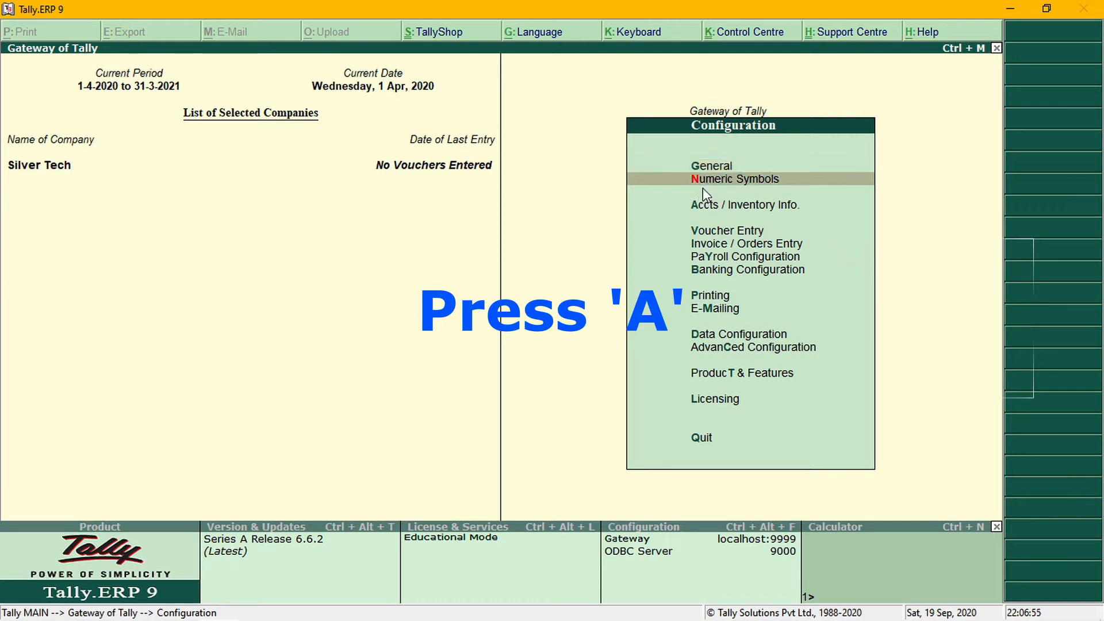
key(a)
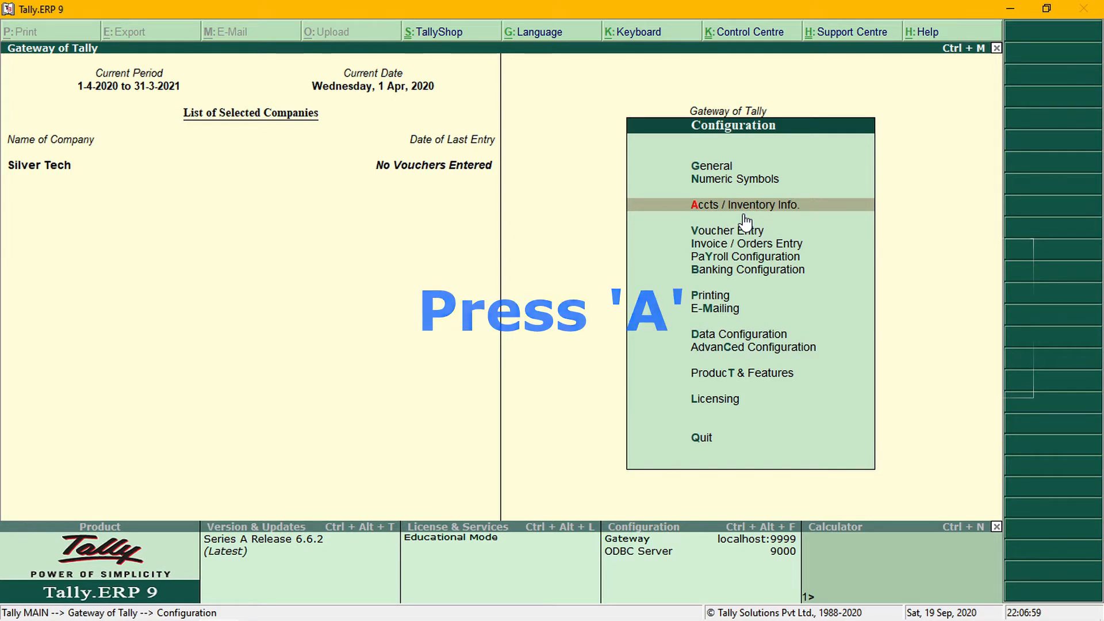
key(a)
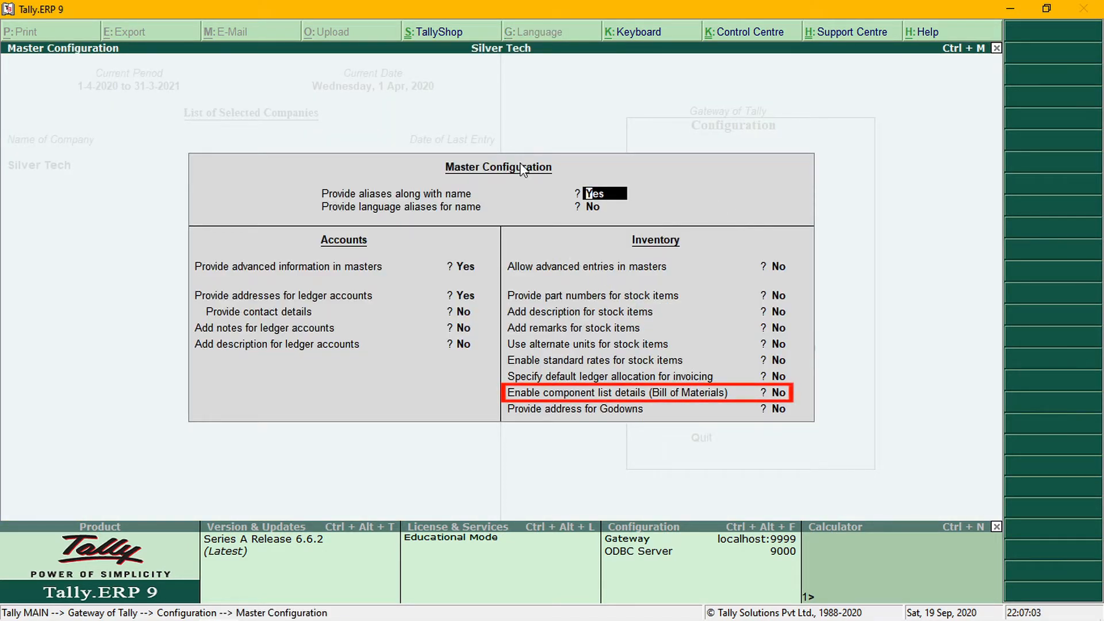
click(542, 394)
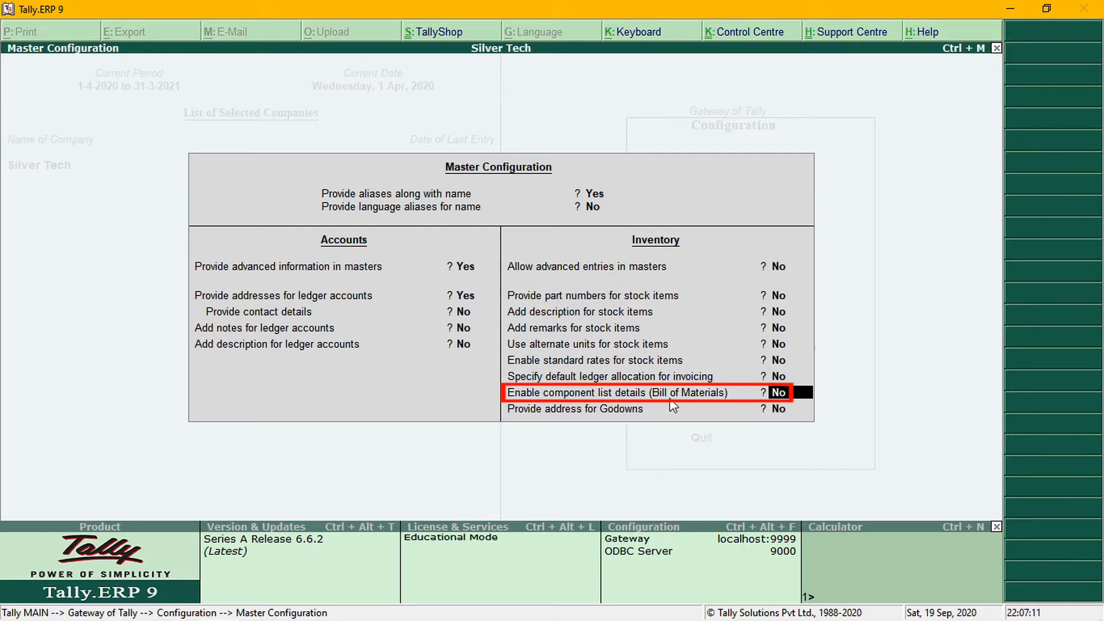
text(y)
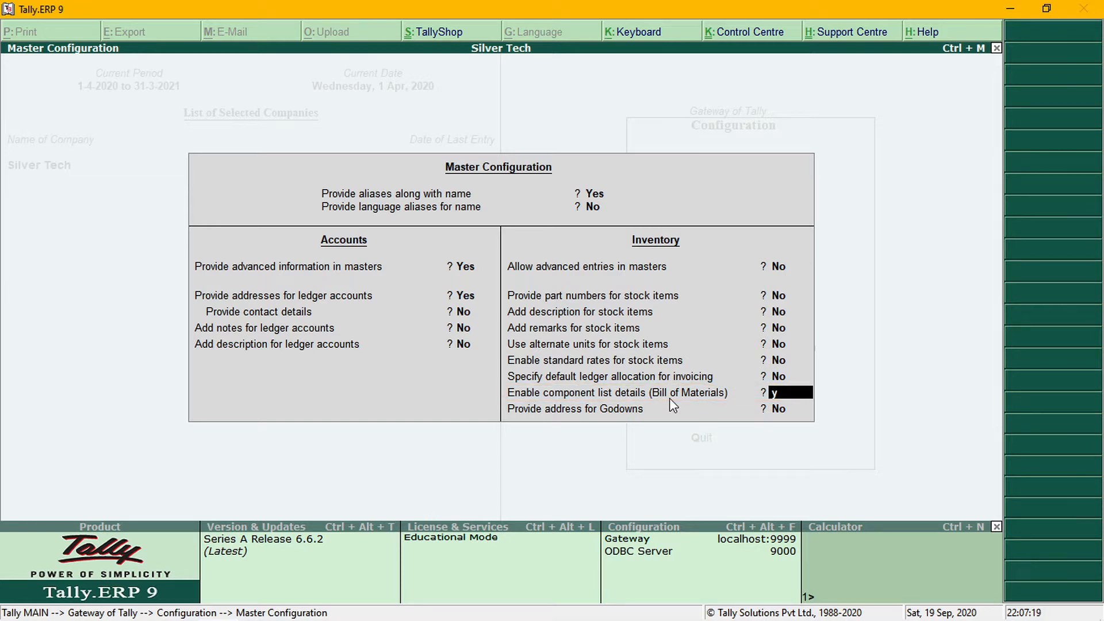
key(Return)
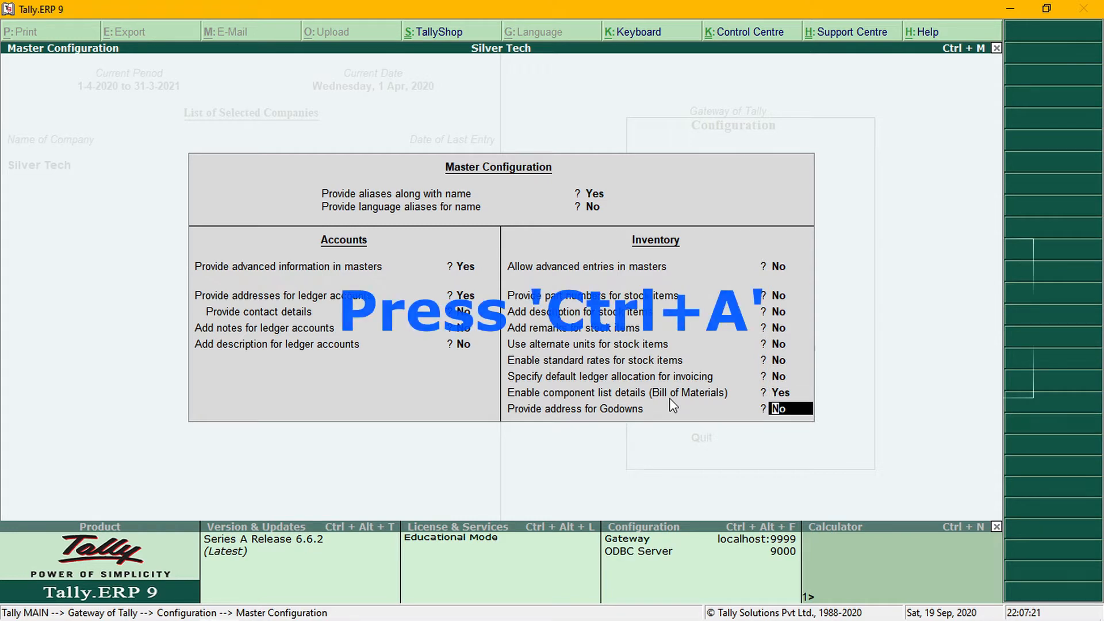
key(ctrl+a)
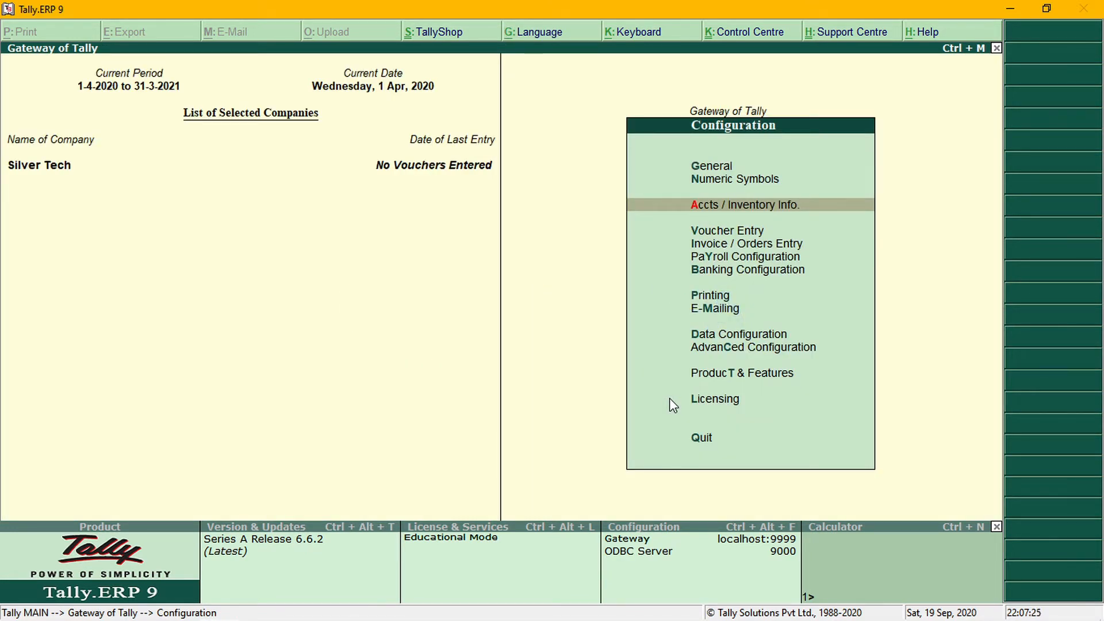
key(Escape)
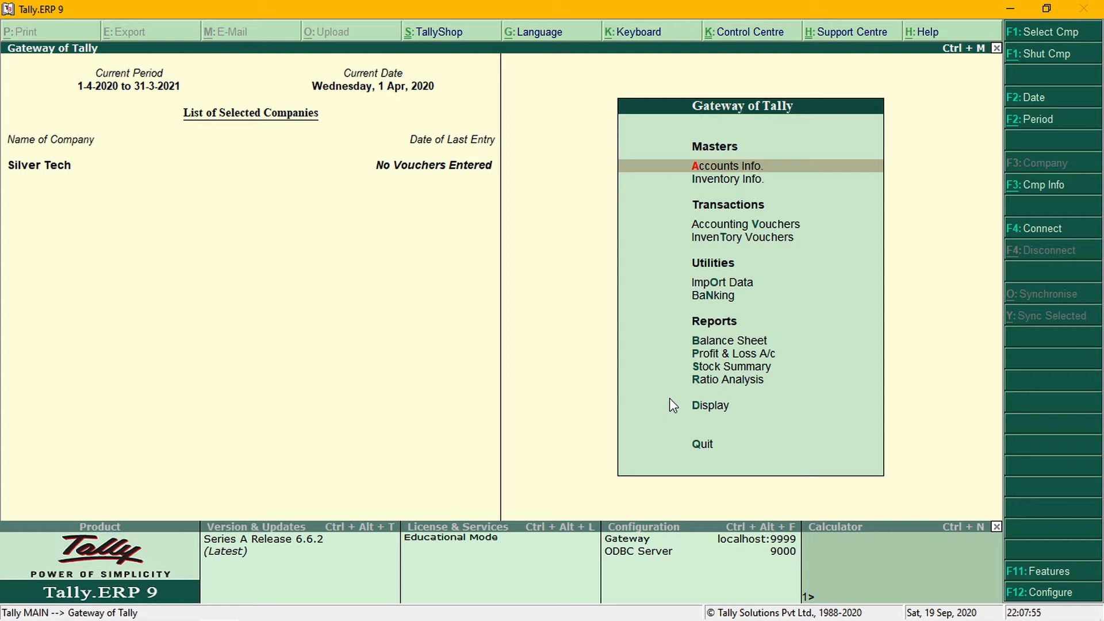
Step: Start creating multiple stock items in the inventory masters, with All Items as the group
key(Down)
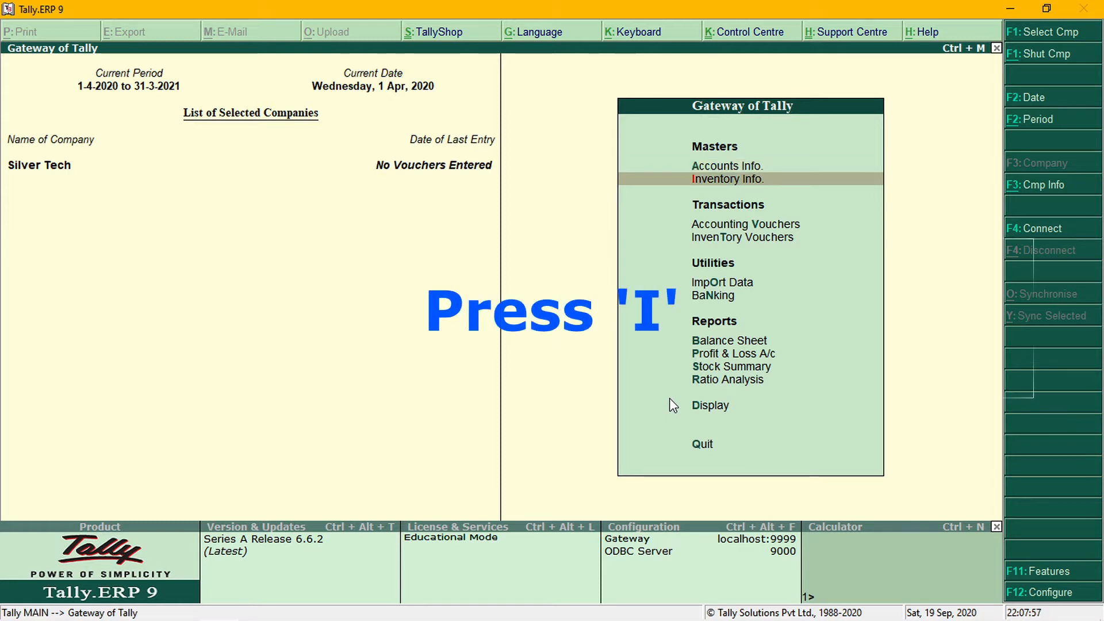
key(i)
key(Down)
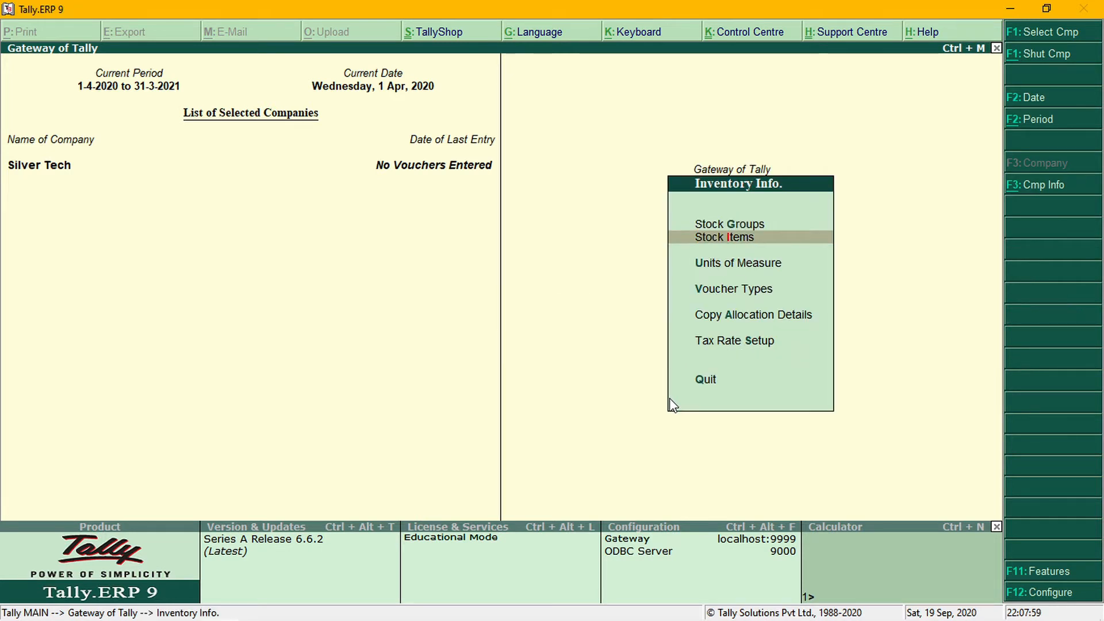
key(i)
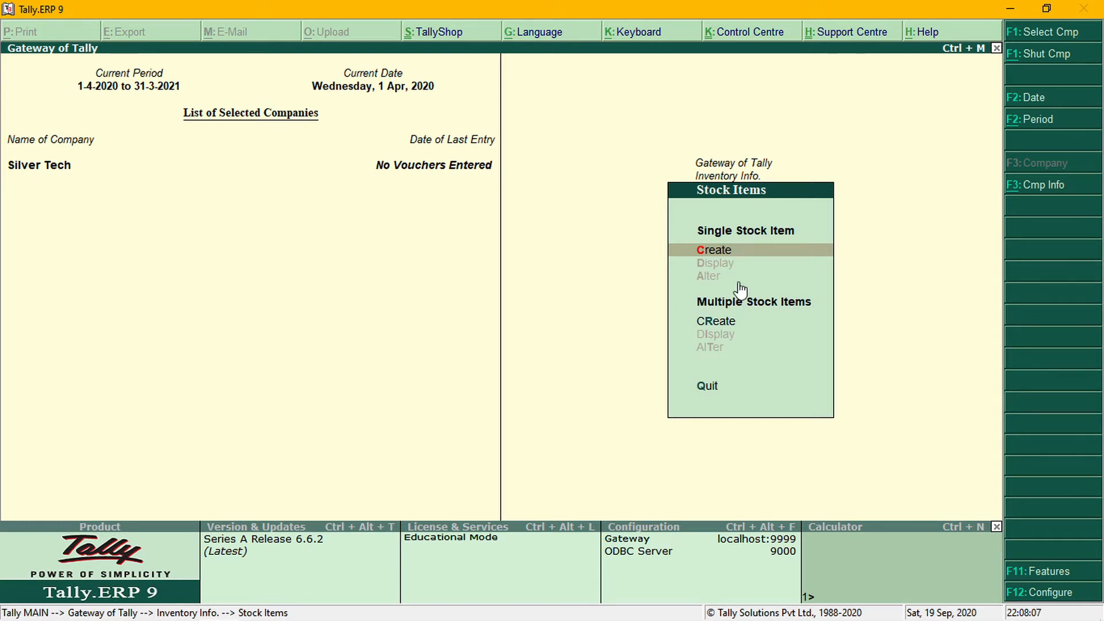
key(Down)
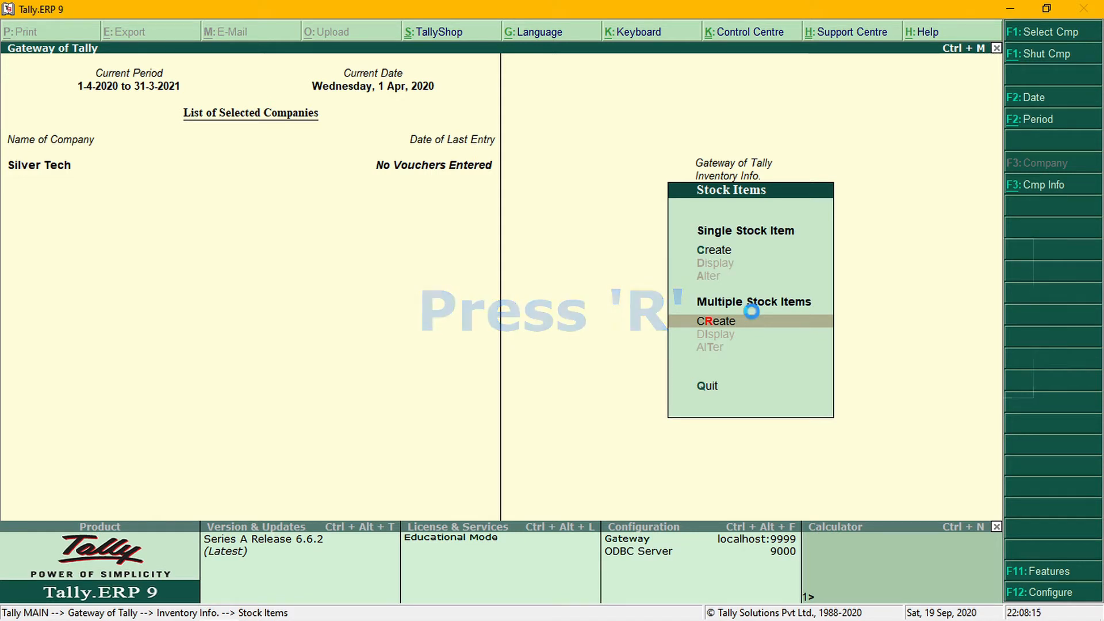
key(r)
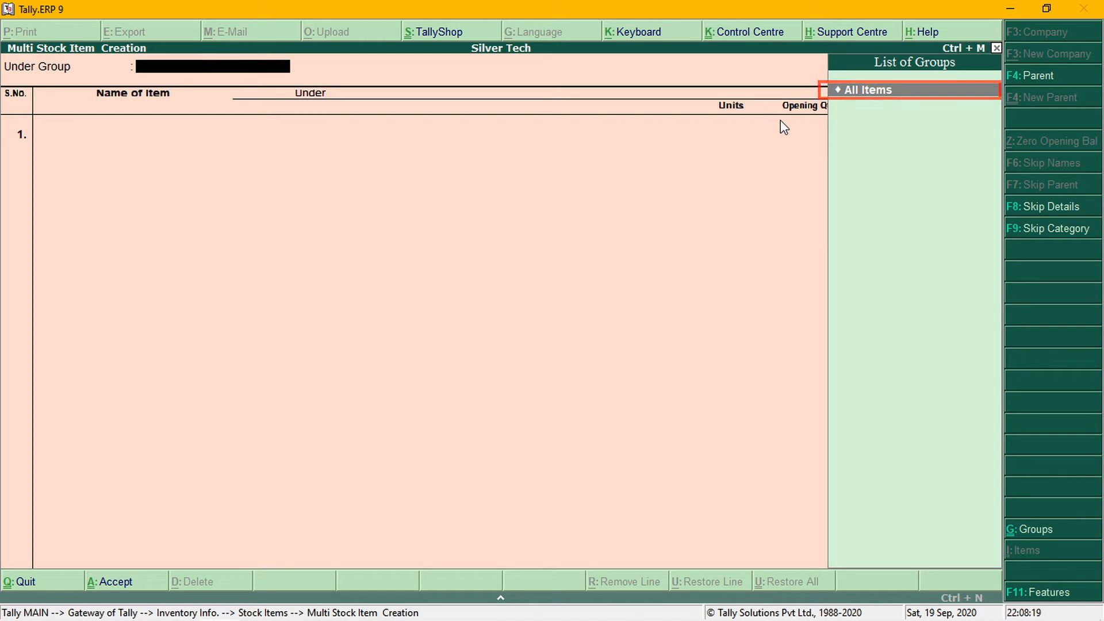
key(Return)
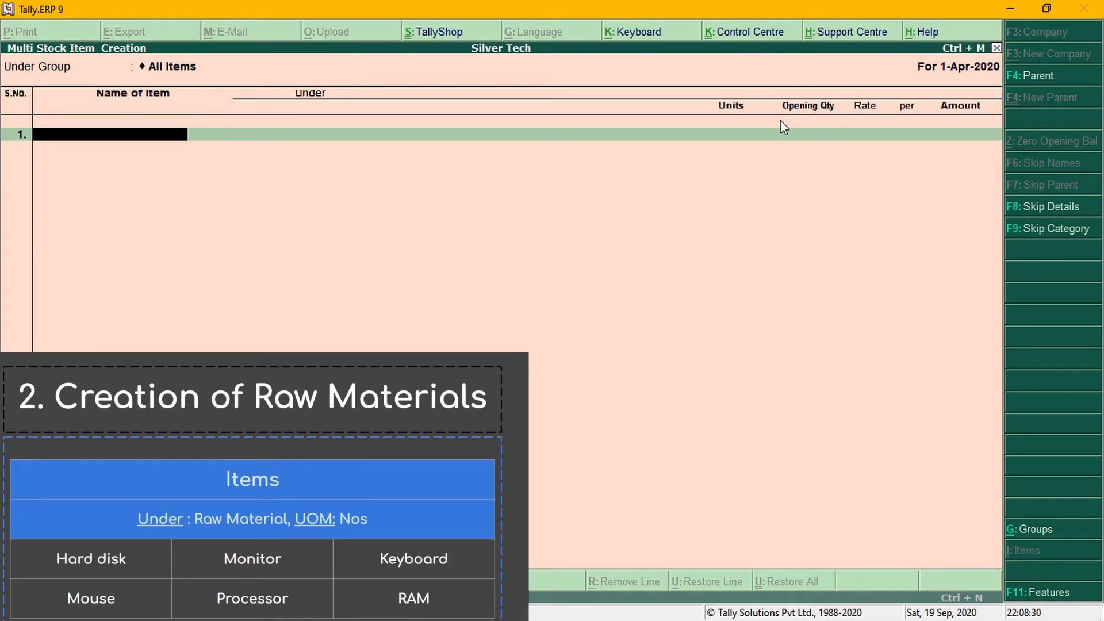
Step: Enter Hard Disk as the first stock item and create a new stock group named Raw Materials for it
text(Hard Disk)
key(Return)
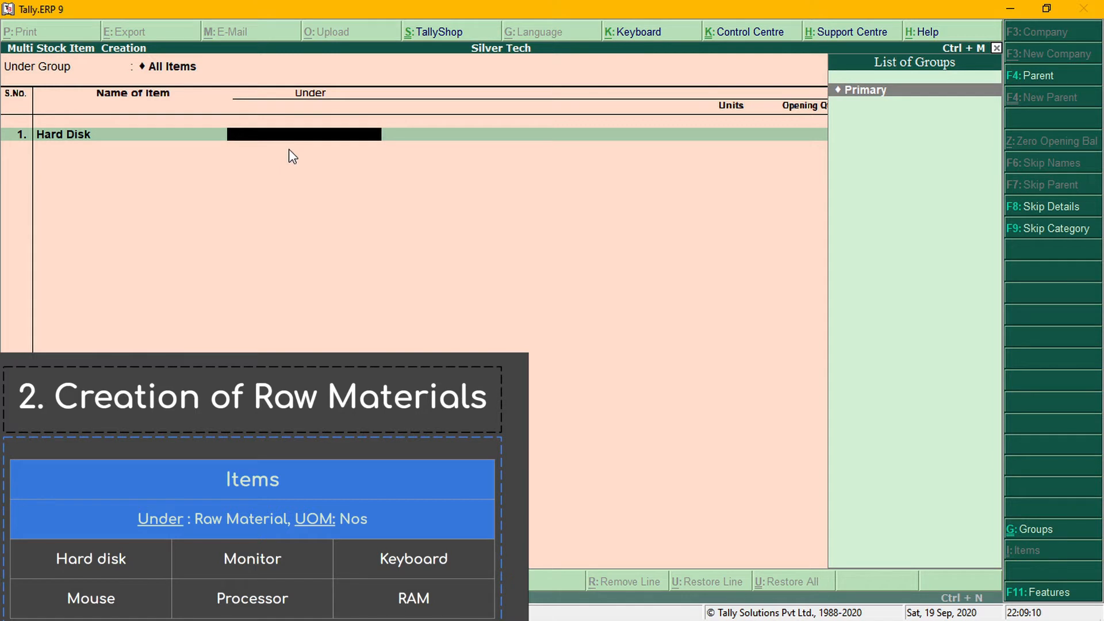
key(alt+c)
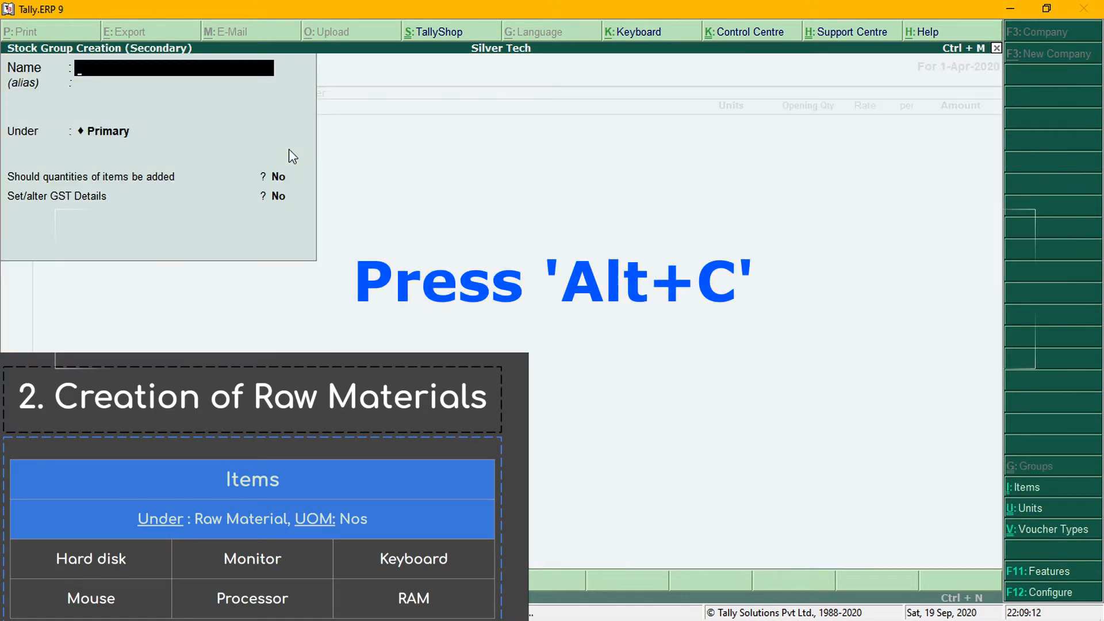
text(R)
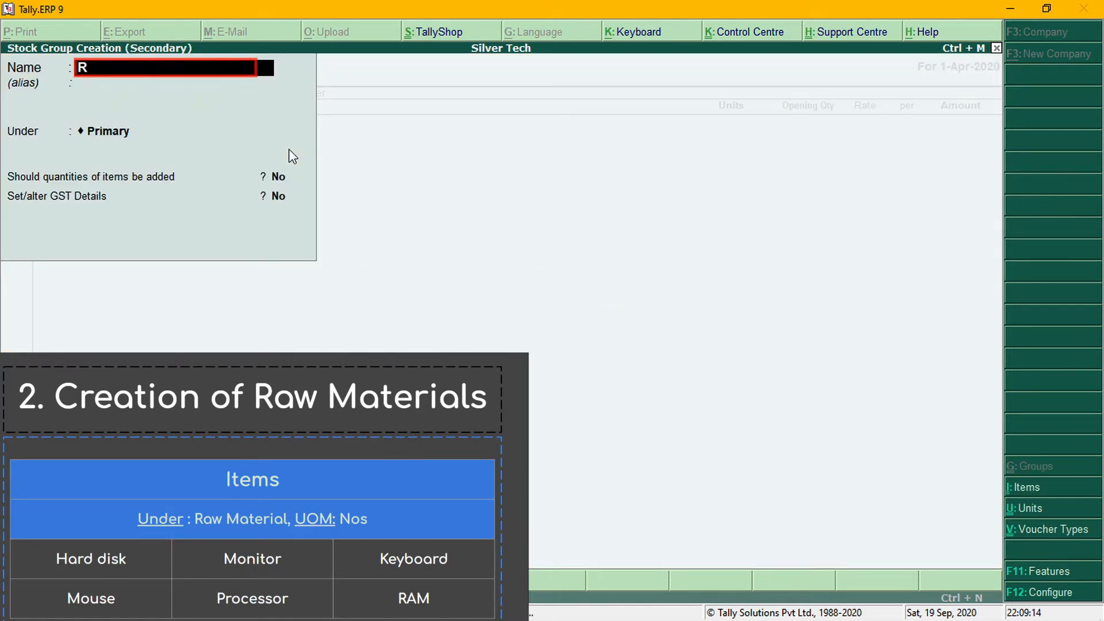
text(aw Mat)
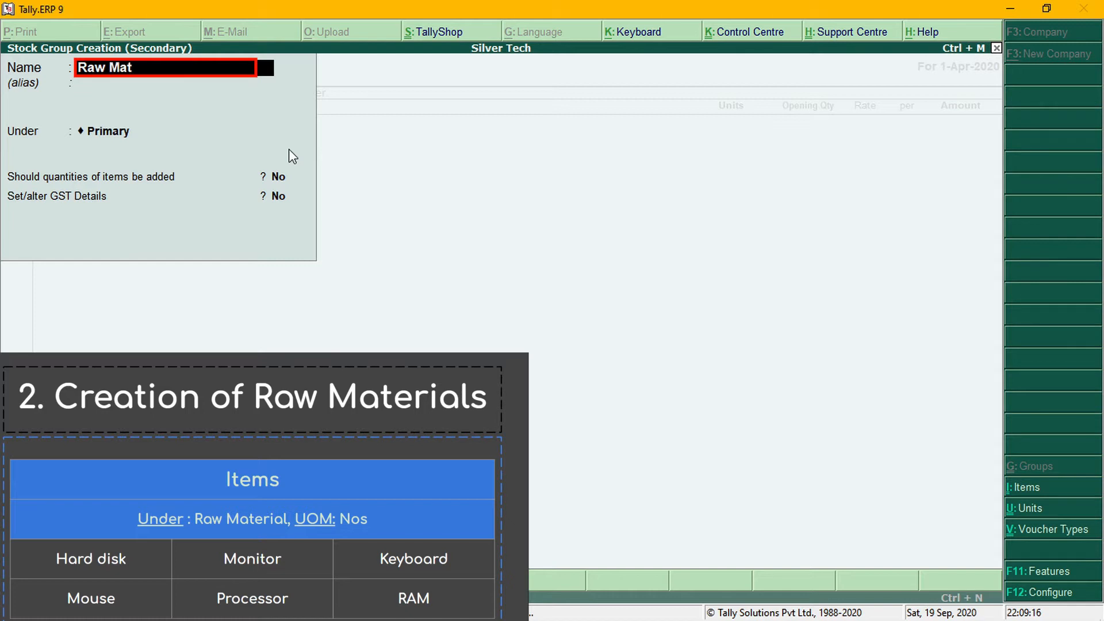
text(erials)
key(Return)
key(Return)
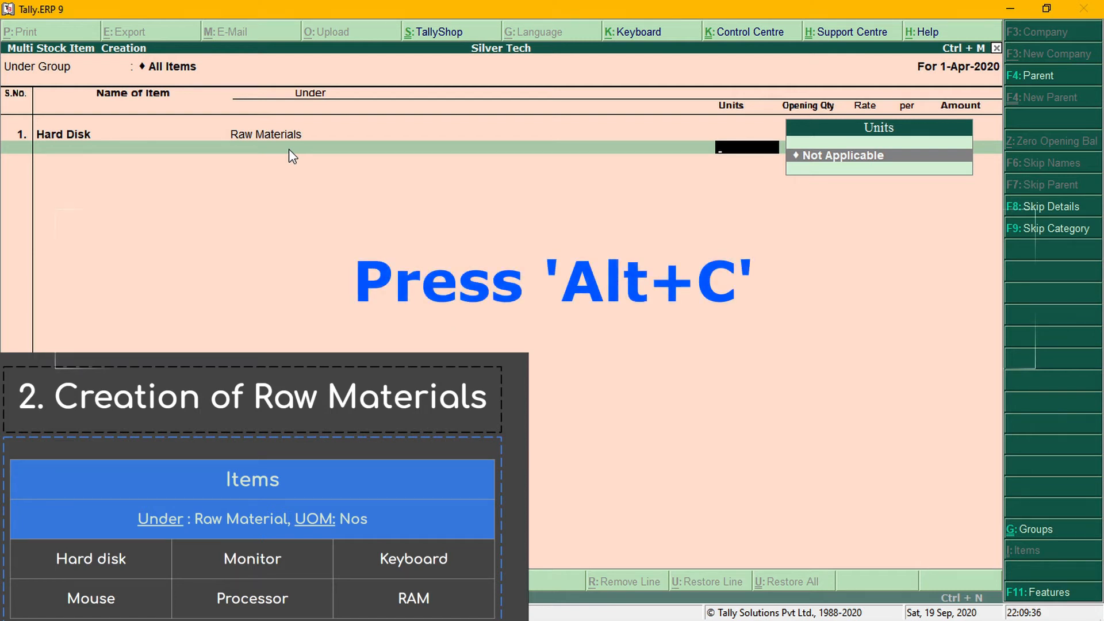
Step: Create the unit nos for Hard Disk, with formal name Numbers and quantity code NOS-NUMBERS, and leave the item's opening quantity blank
key(alt+c)
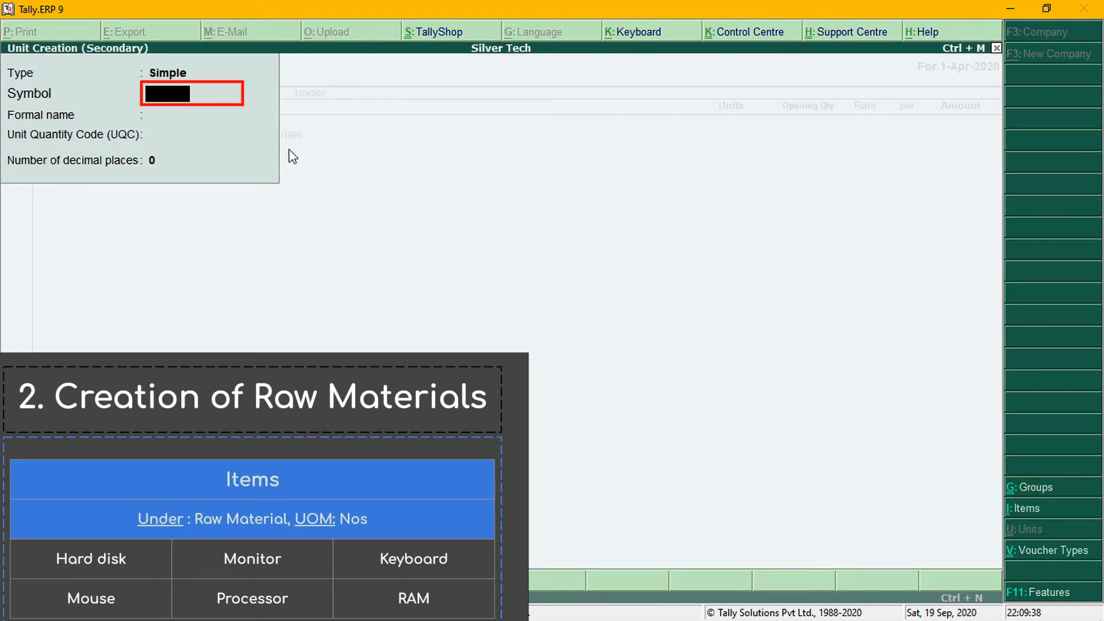
text(nos)
key(Return)
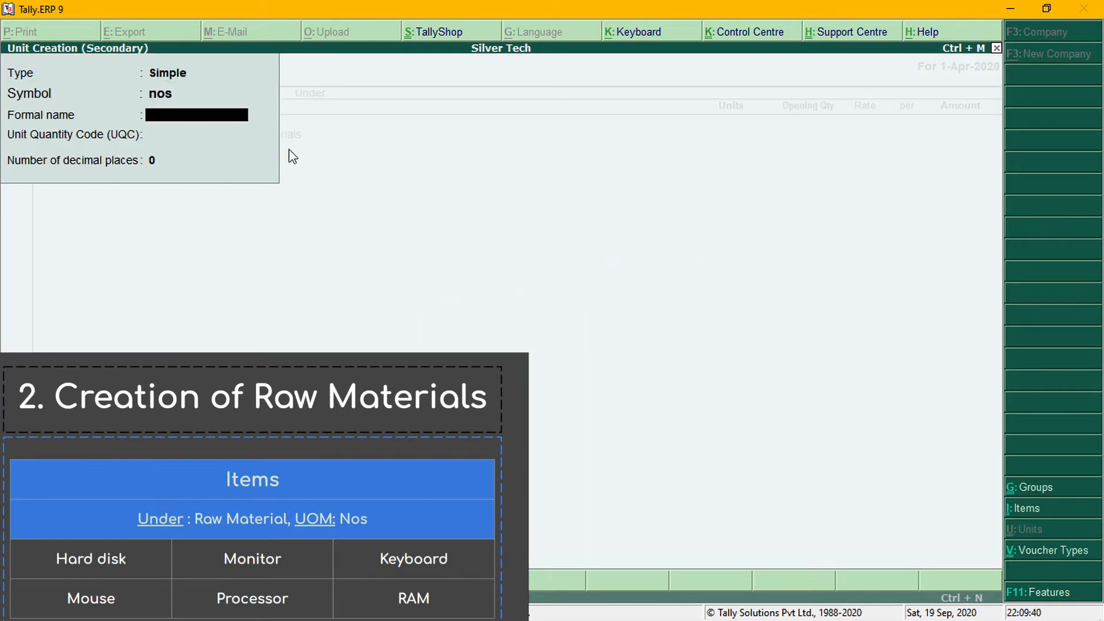
text(Number)
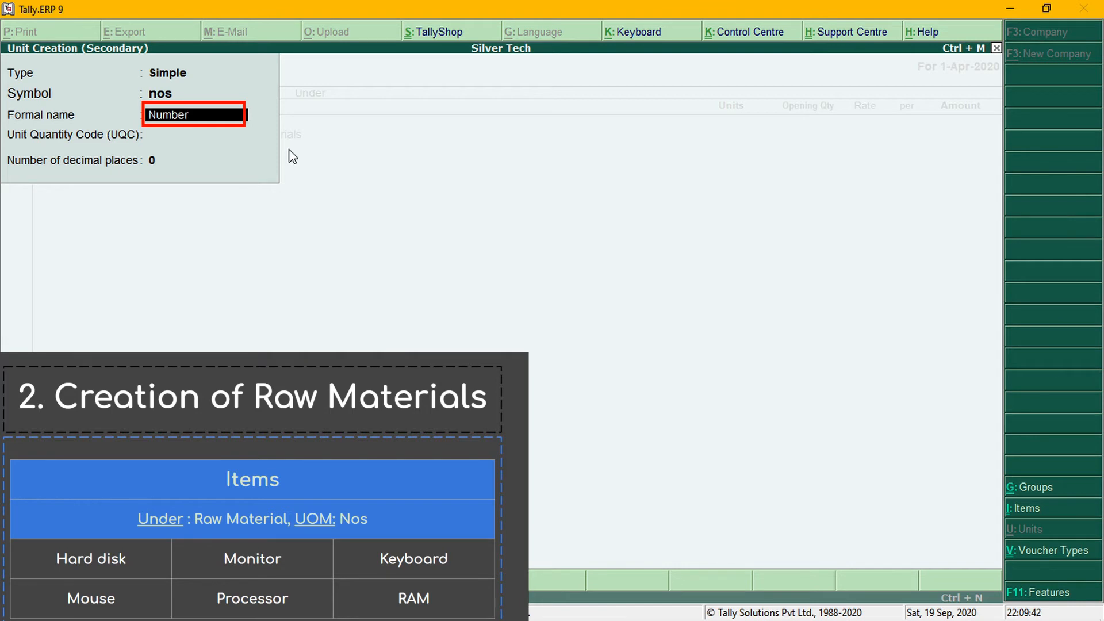
text(s)
key(Return)
text(nu)
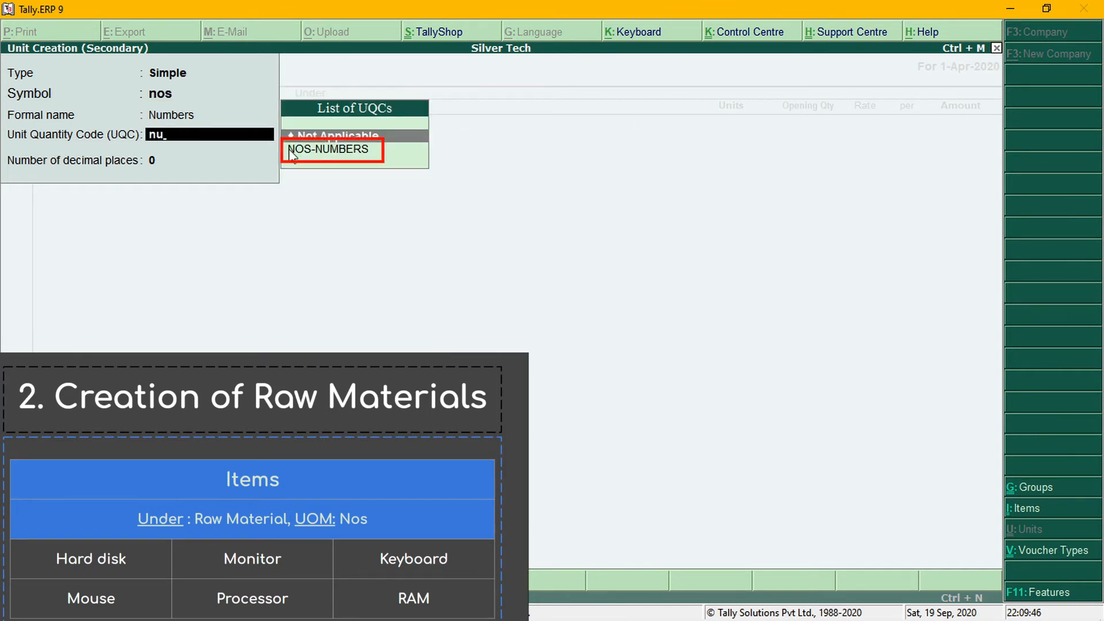
key(Down)
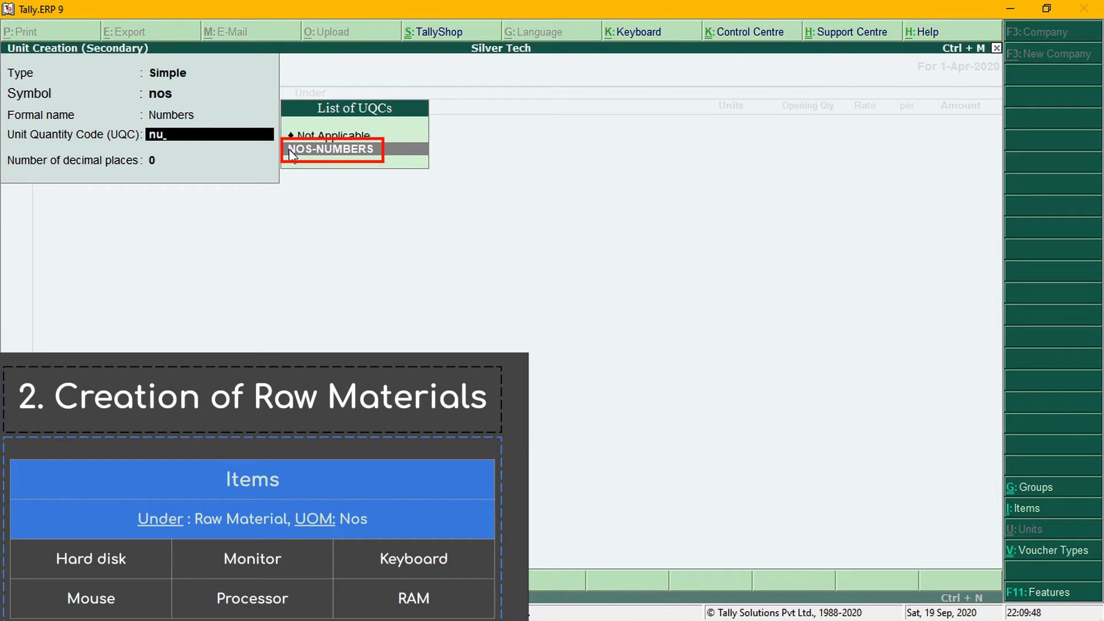
key(Return)
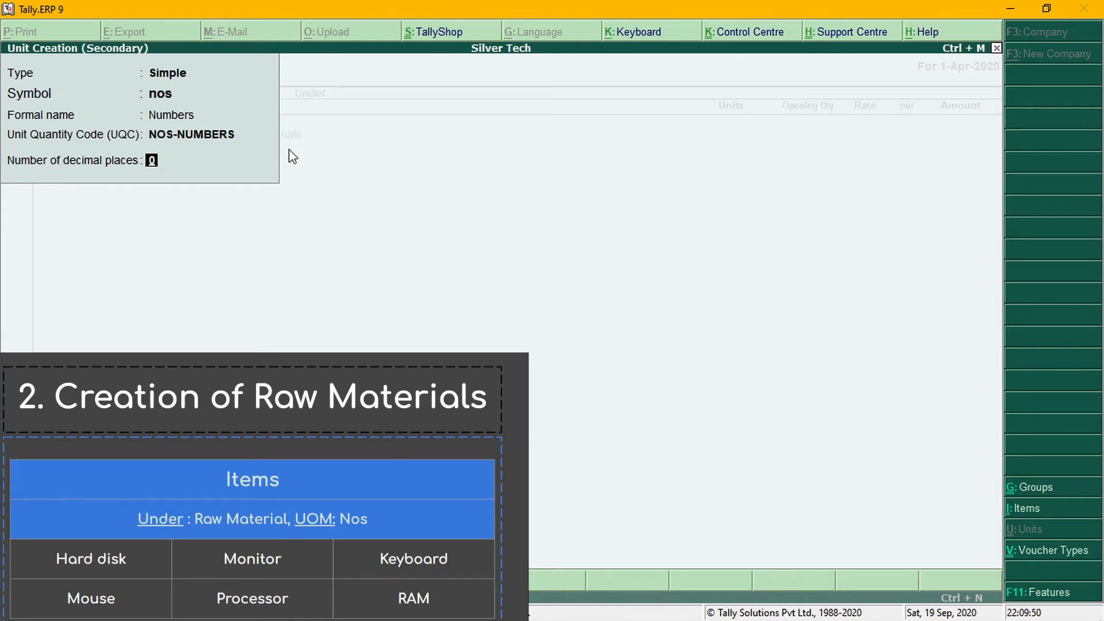
key(ctrl+a)
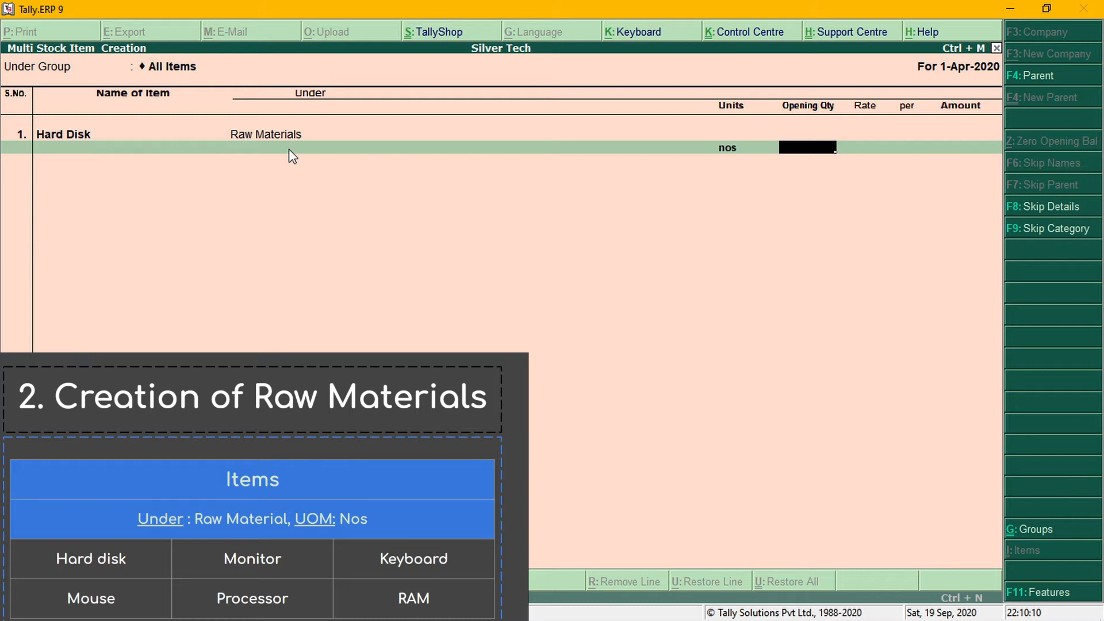
key(Return)
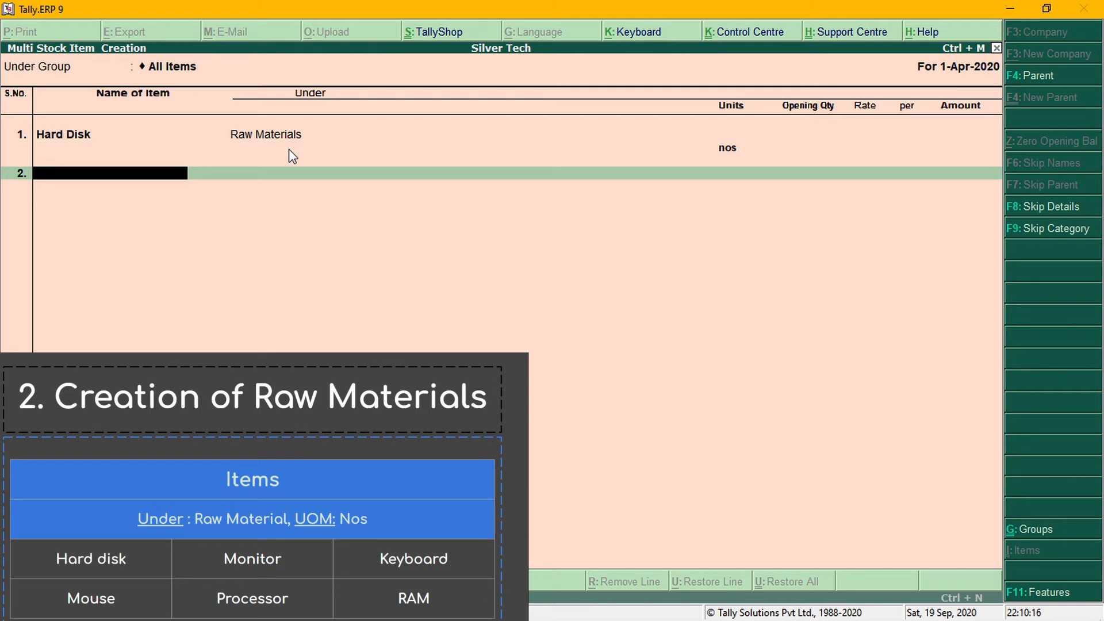
Step: Add Monitor as the second stock item under Raw Materials with unit nos and no opening quantity
text(Monitor)
key(Return)
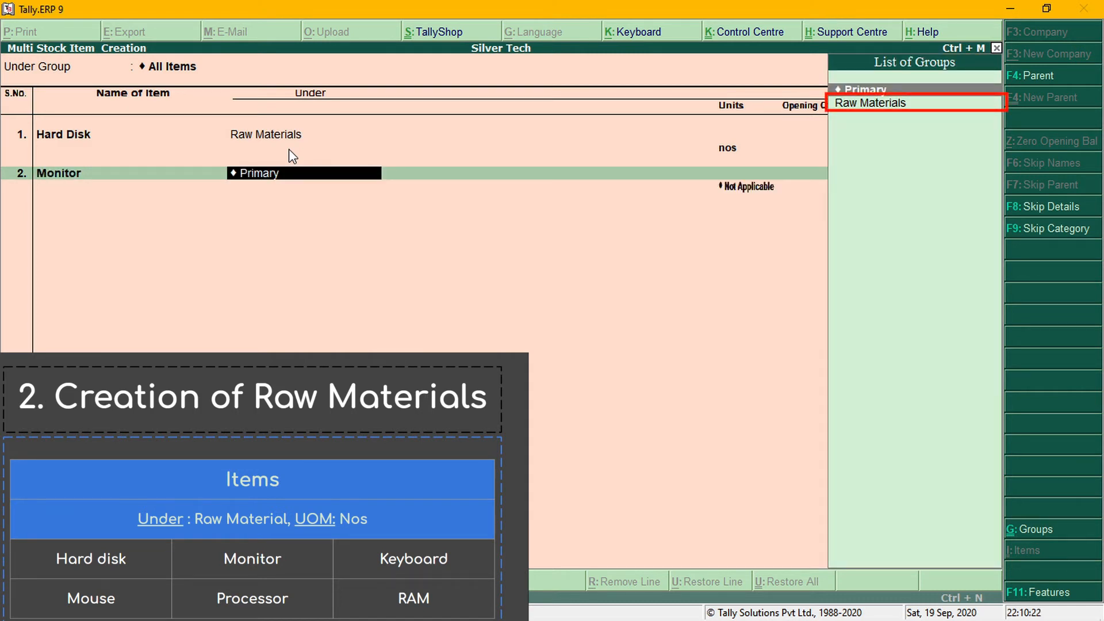
text(R)
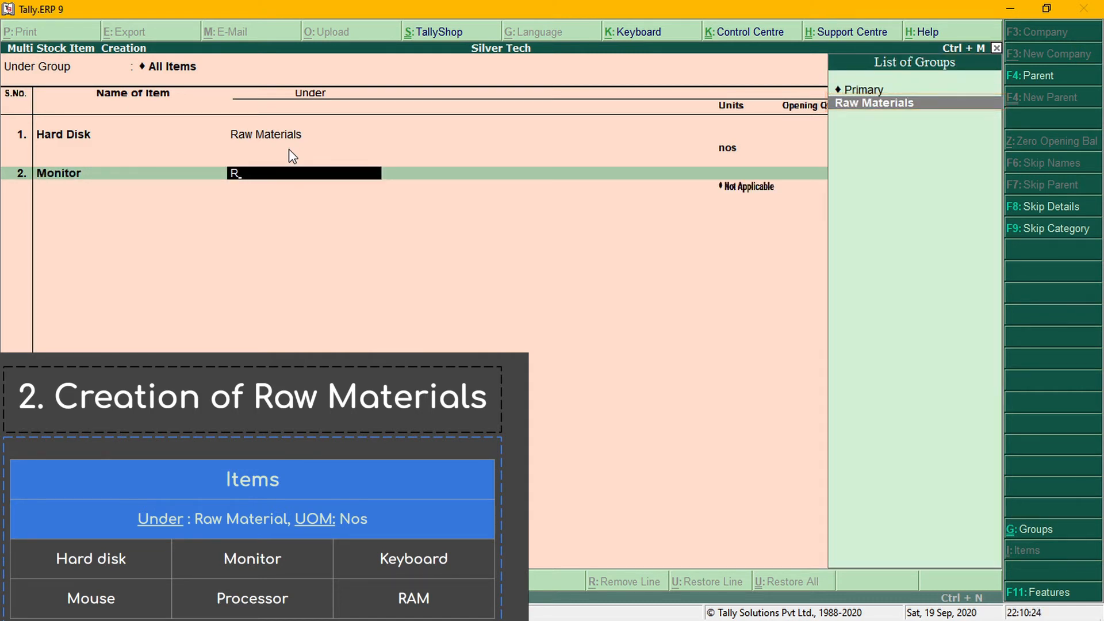
key(Return)
key(Down)
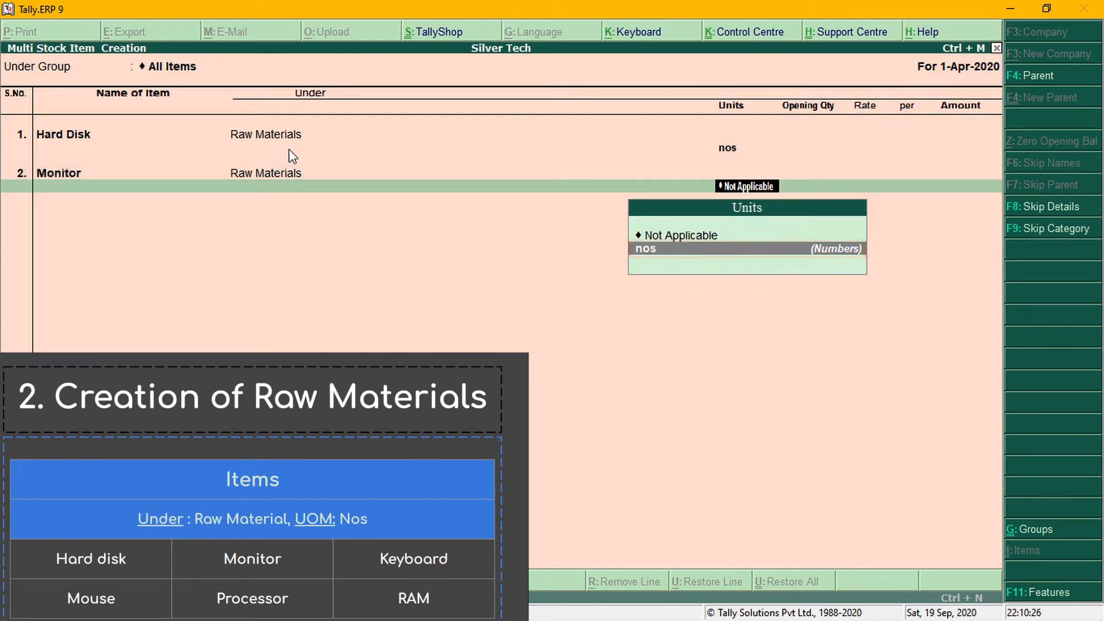
key(Return)
key(Return)
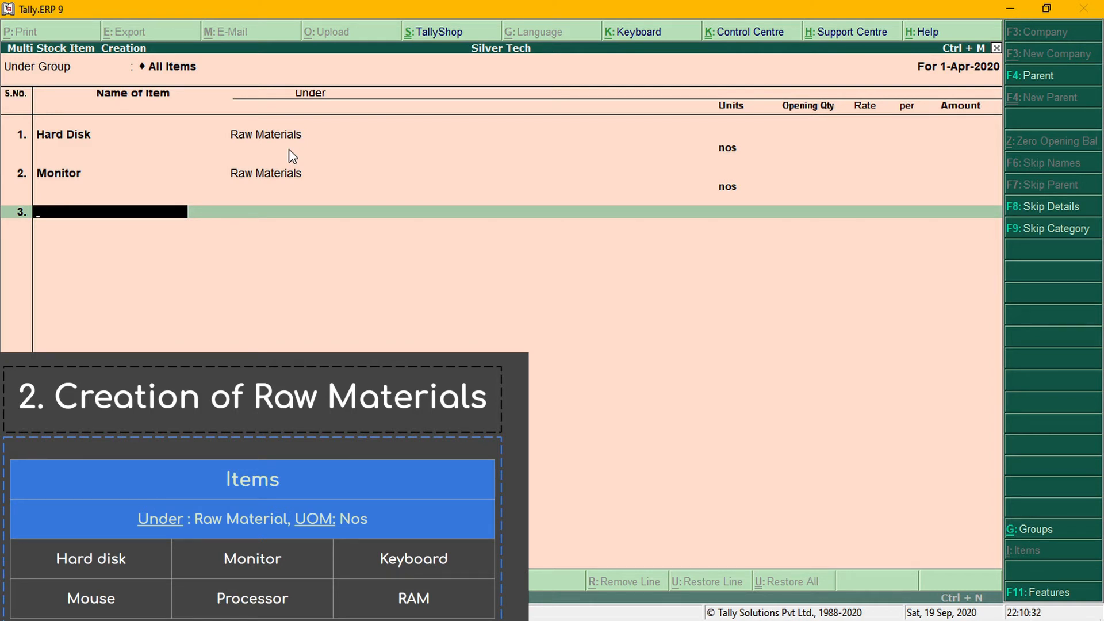
Step: Add Keyboard as the third stock item under Raw Materials with unit nos and no opening quantity
text(Keyboard)
key(Return)
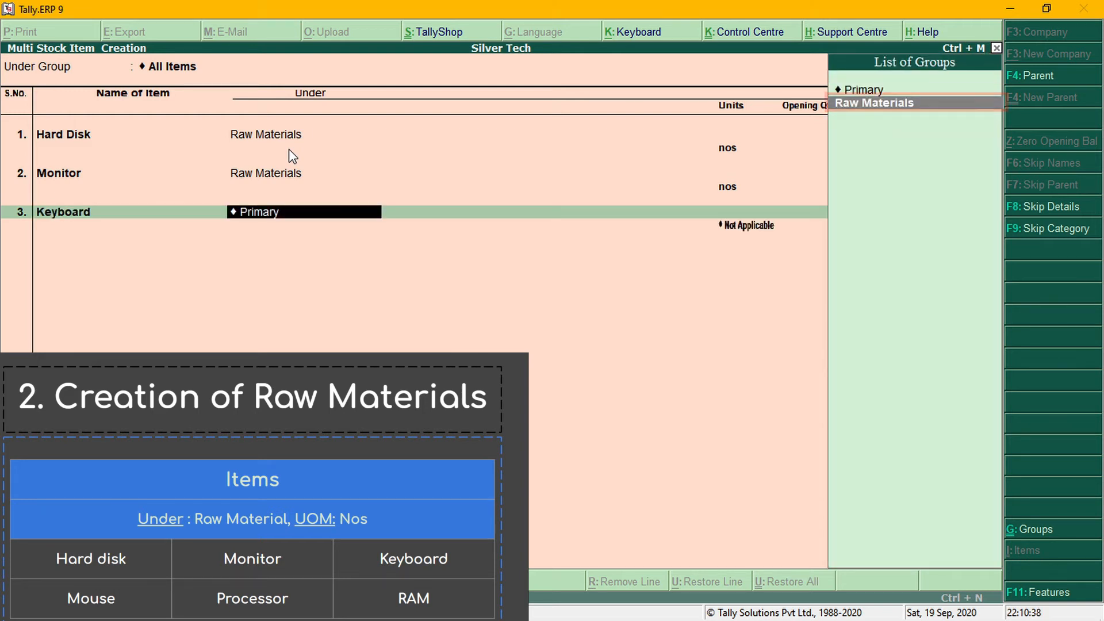
key(Return)
key(Down)
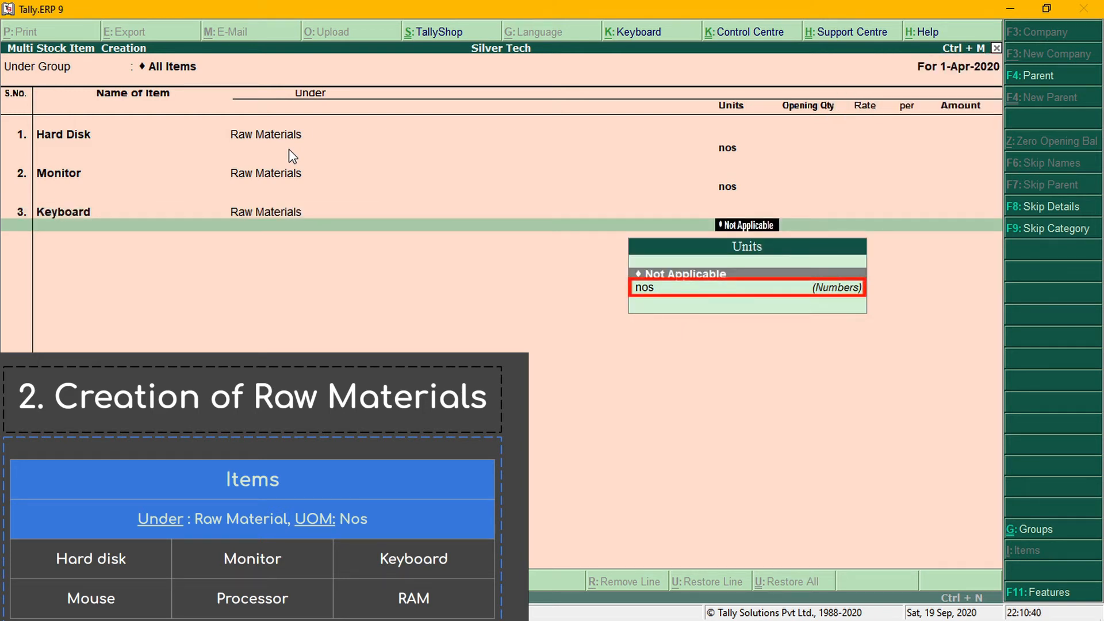
key(Return)
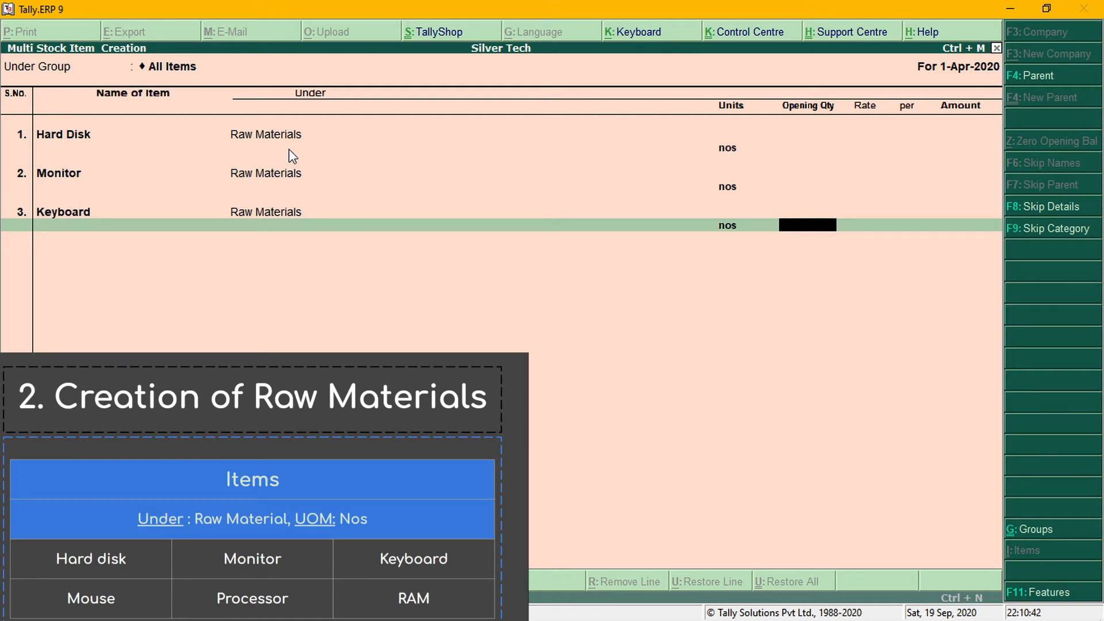
key(Return)
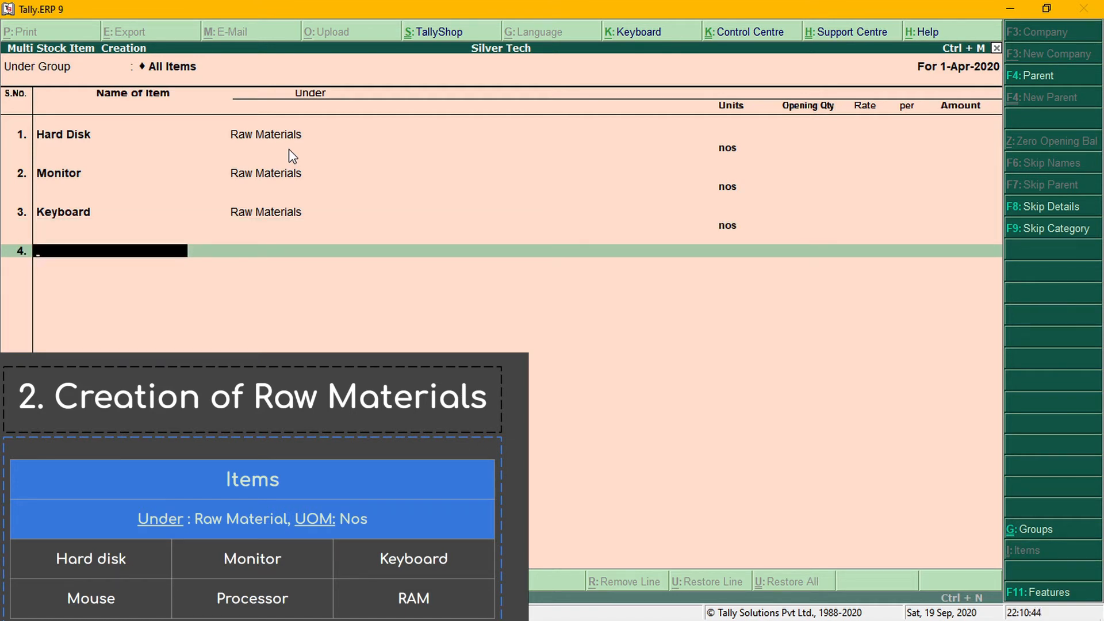
Step: Add Mouse as the fourth stock item under Raw Materials with unit nos and no opening quantity
text(Mouse)
key(Return)
text(Ra)
key(Return)
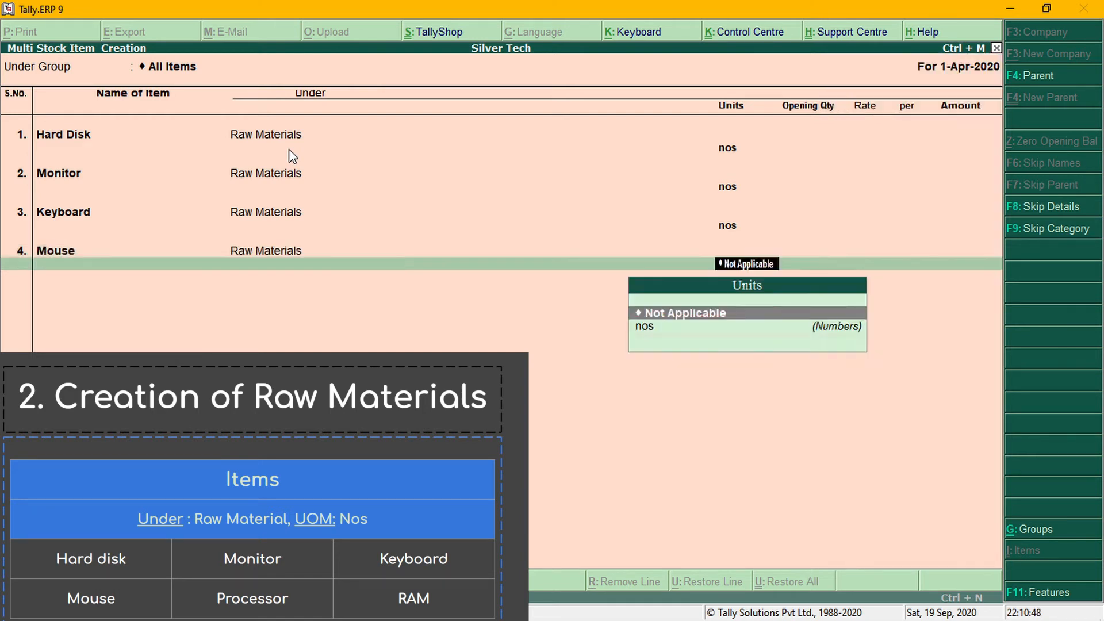
key(Return)
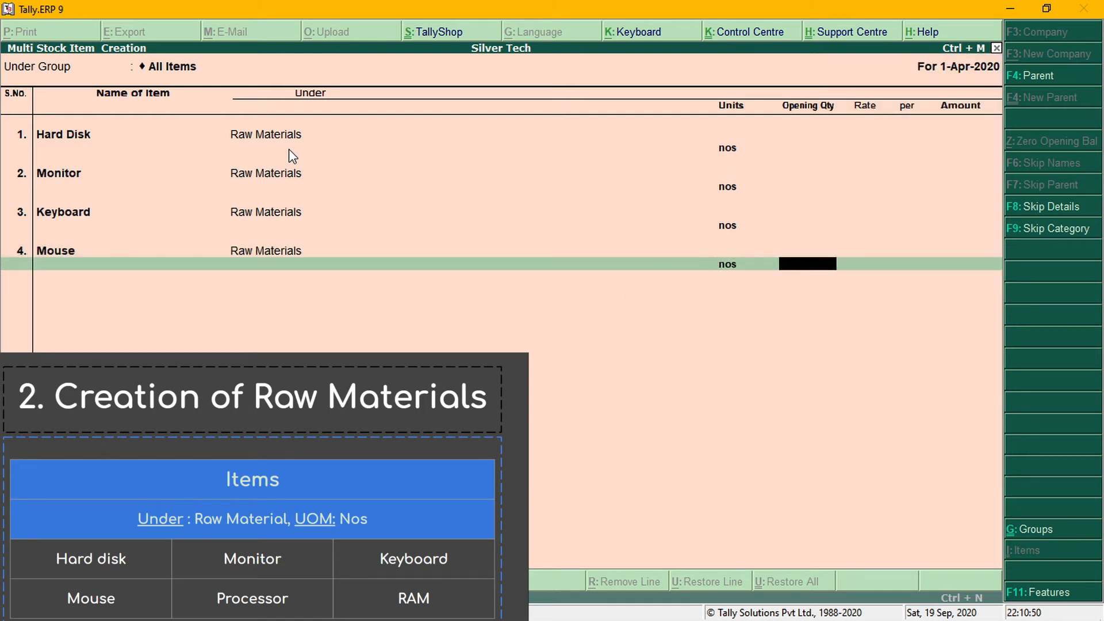
key(Return)
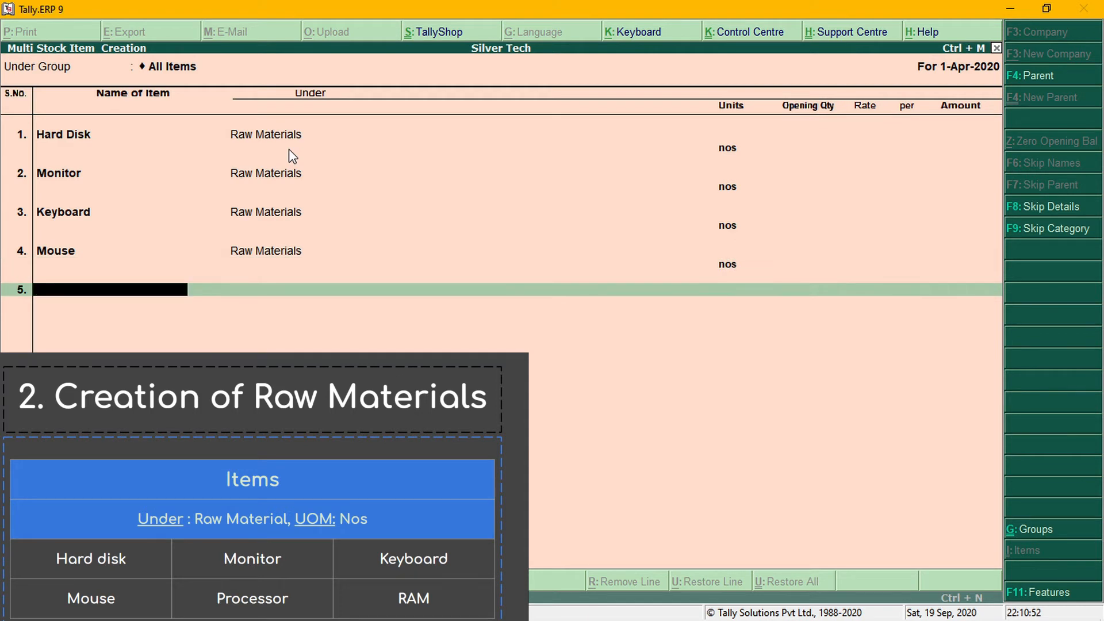
Step: Add Processor as the fifth stock item under Raw Materials with unit nos and no opening quantity
text(Processor)
key(Return)
text(R)
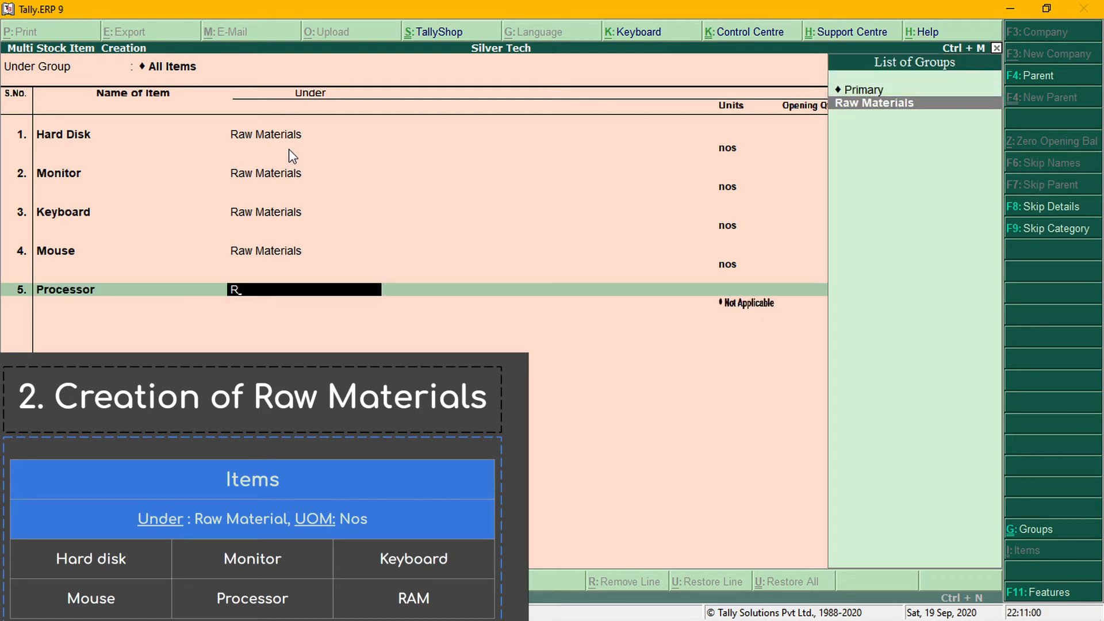
key(Return)
key(Return)
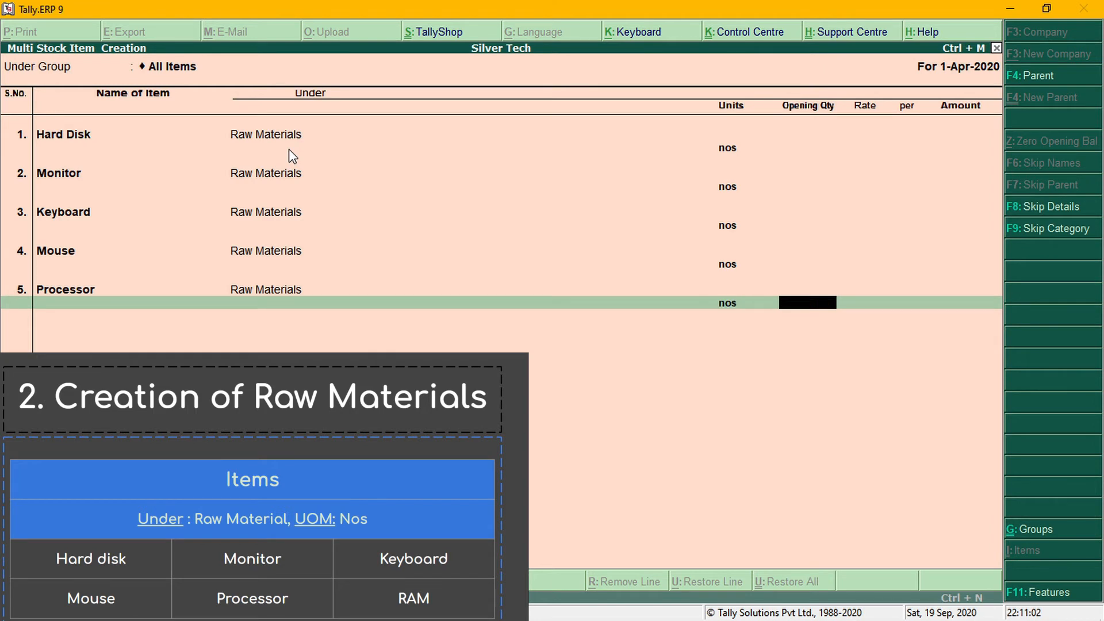
key(Return)
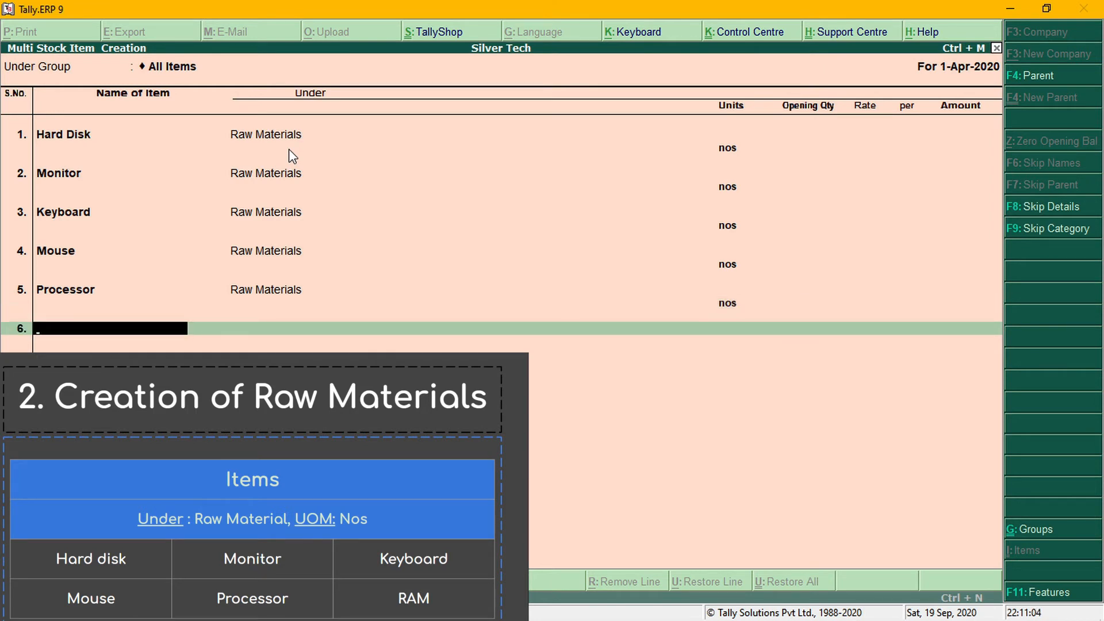
Step: Add RAM as the sixth stock item under Raw Materials with unit nos and no opening quantity, and save the item list
text(RAM)
key(Return)
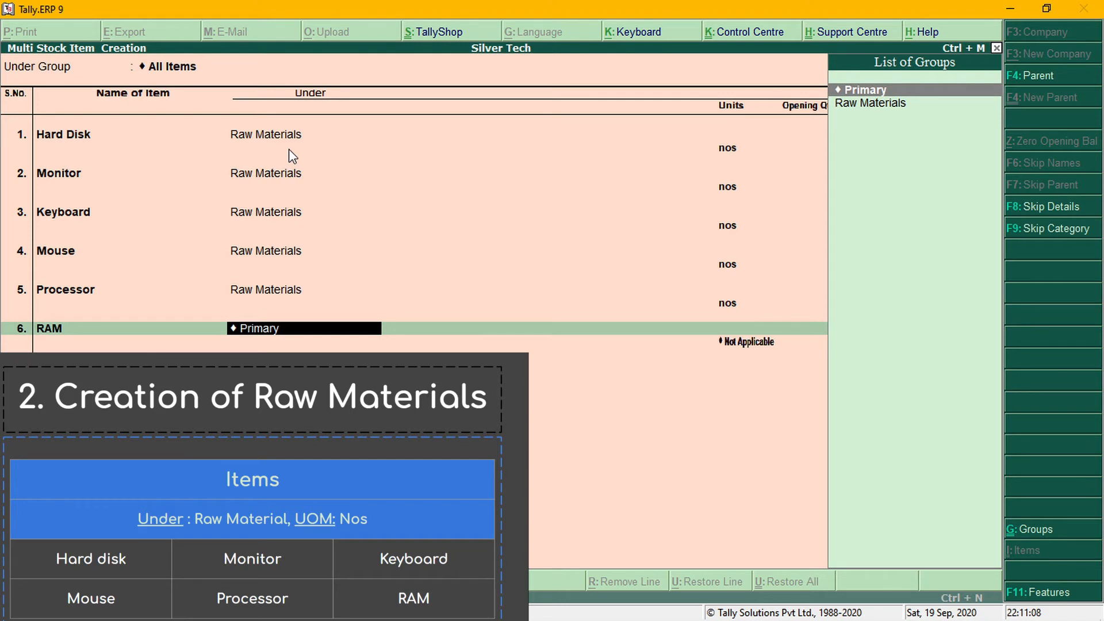
text(R)
key(Return)
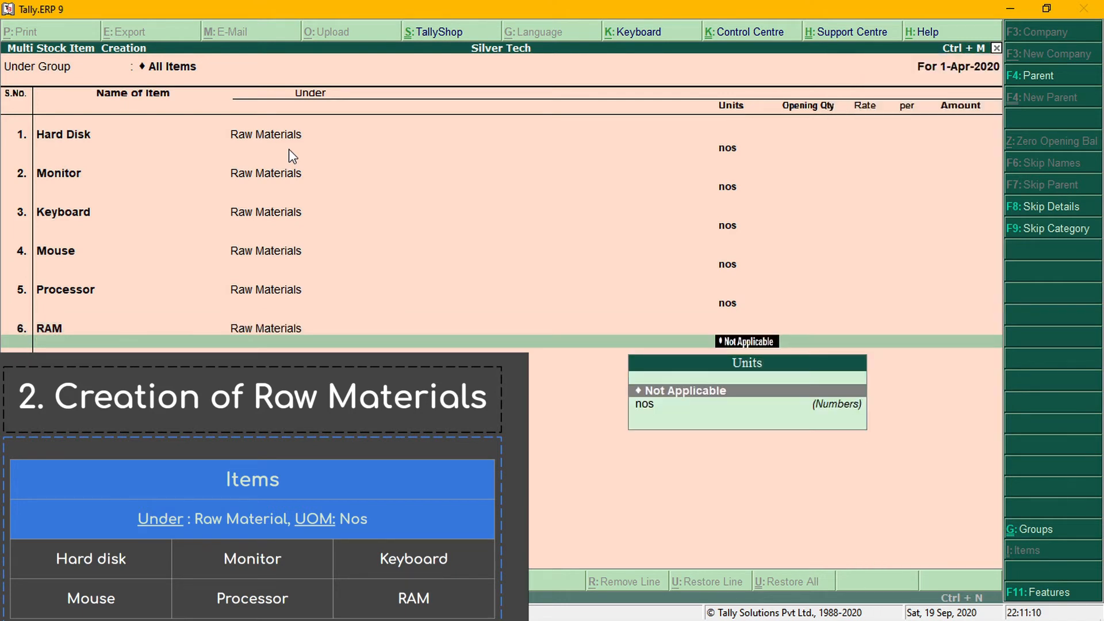
key(Down)
key(Return)
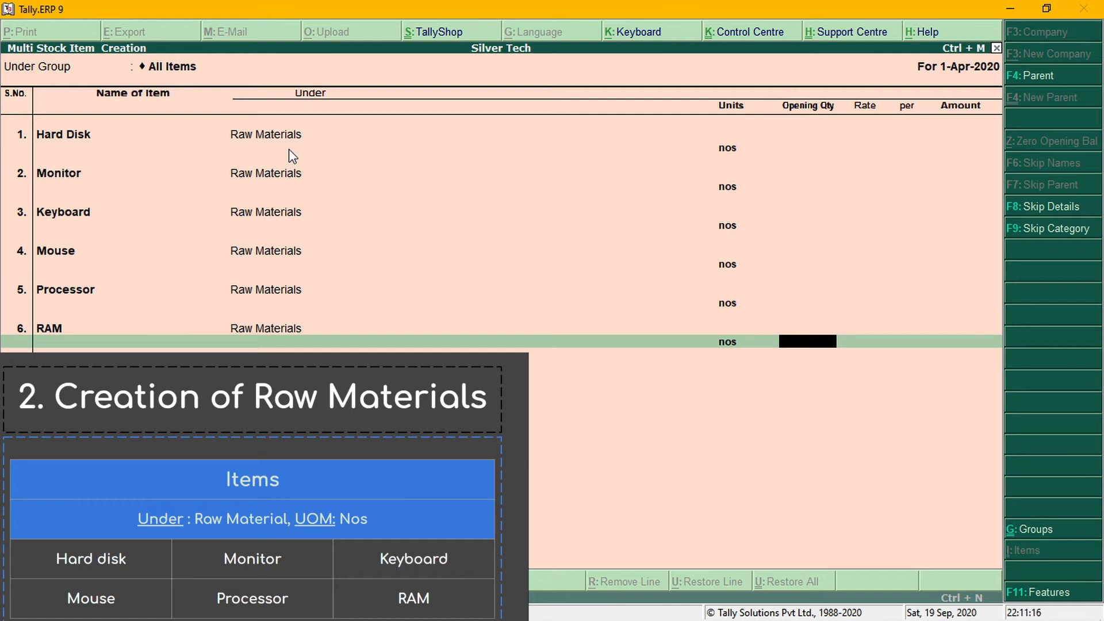
key(Return)
key(Return)
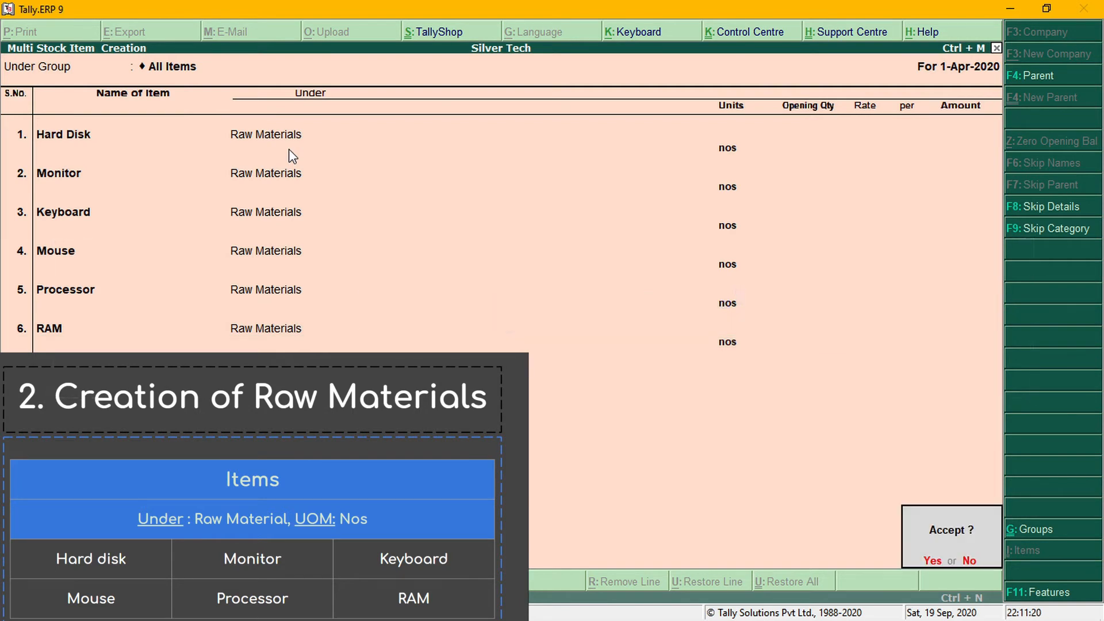
key(Return)
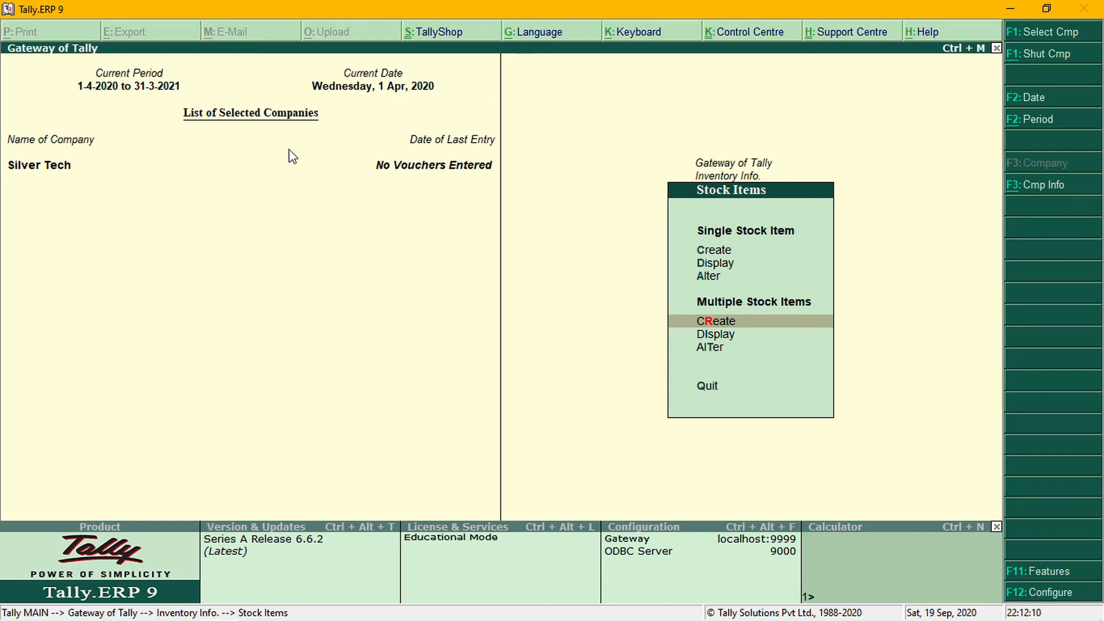
Step: Start creating a single stock item and enter Computer as its name
key(Up)
key(Up)
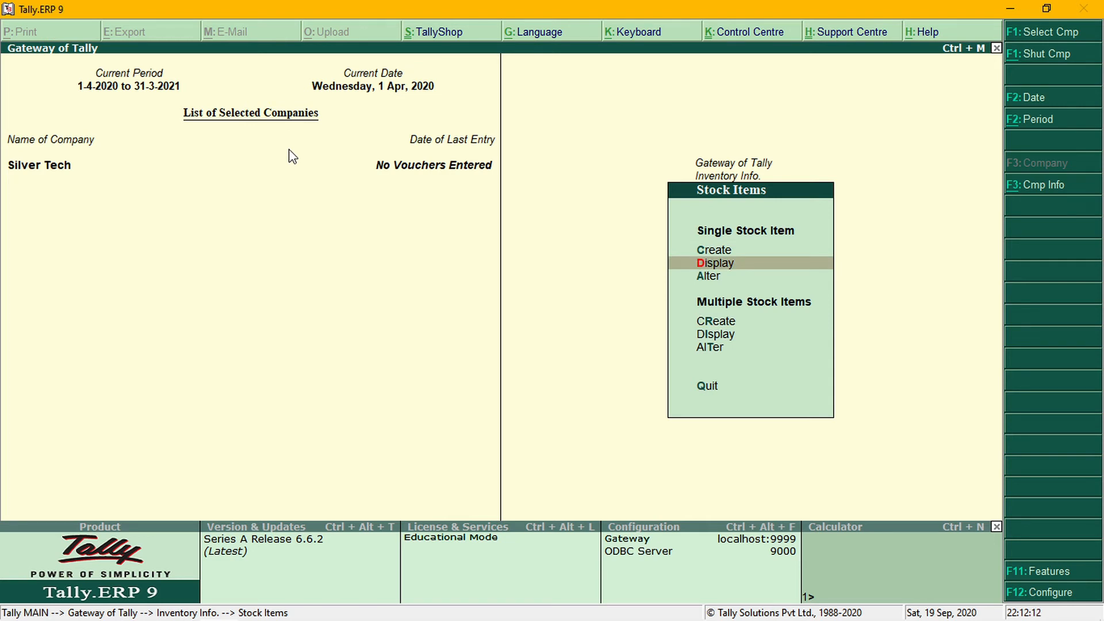
key(Up)
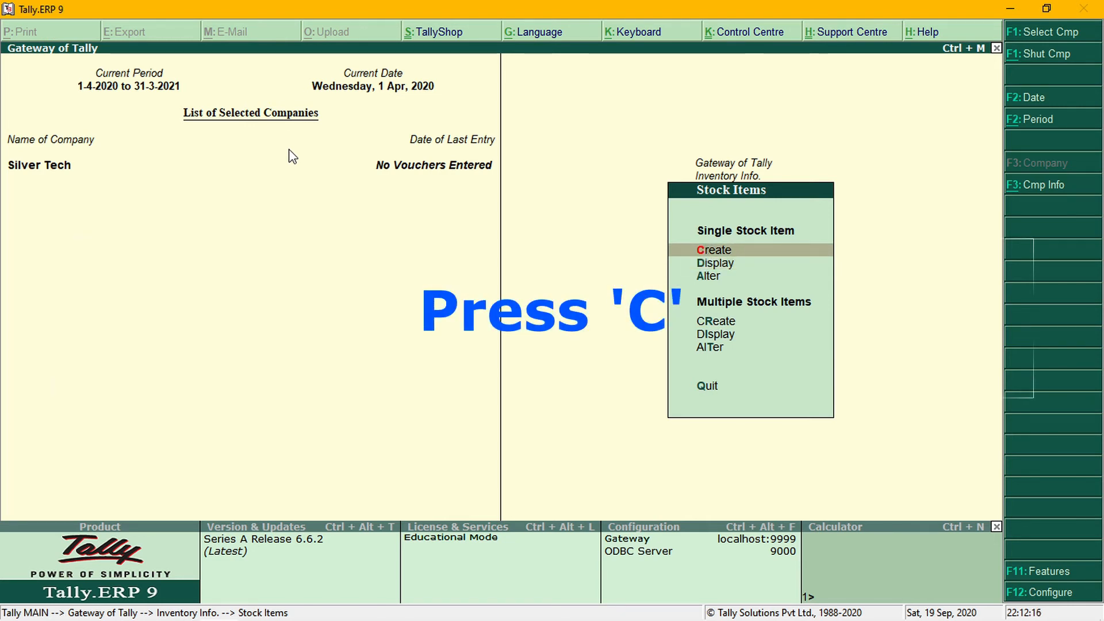
key(c)
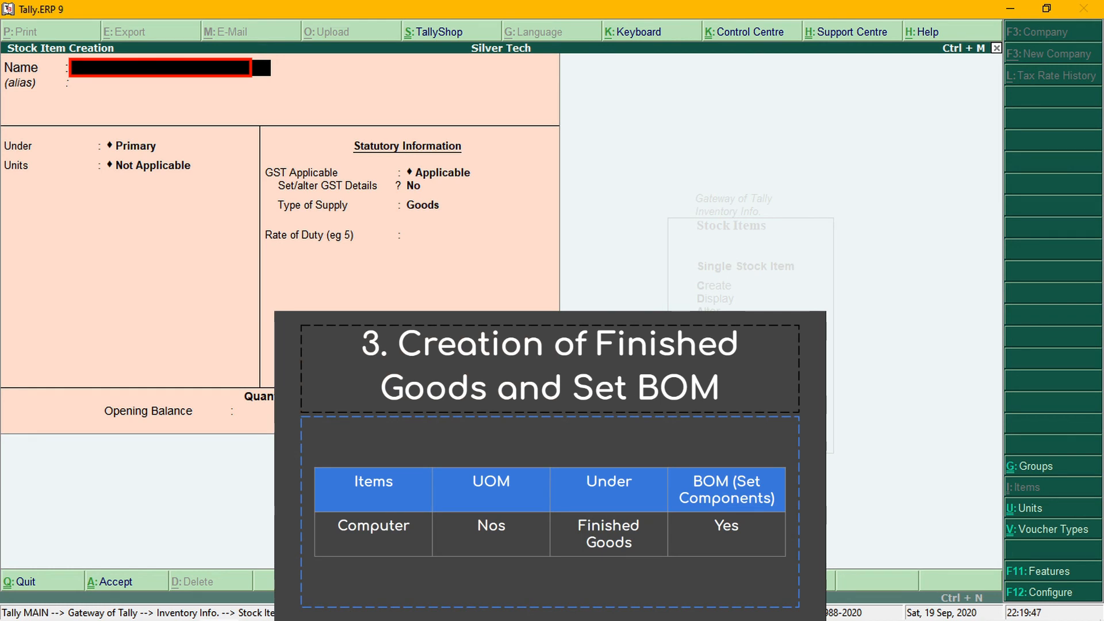
text(Compute)
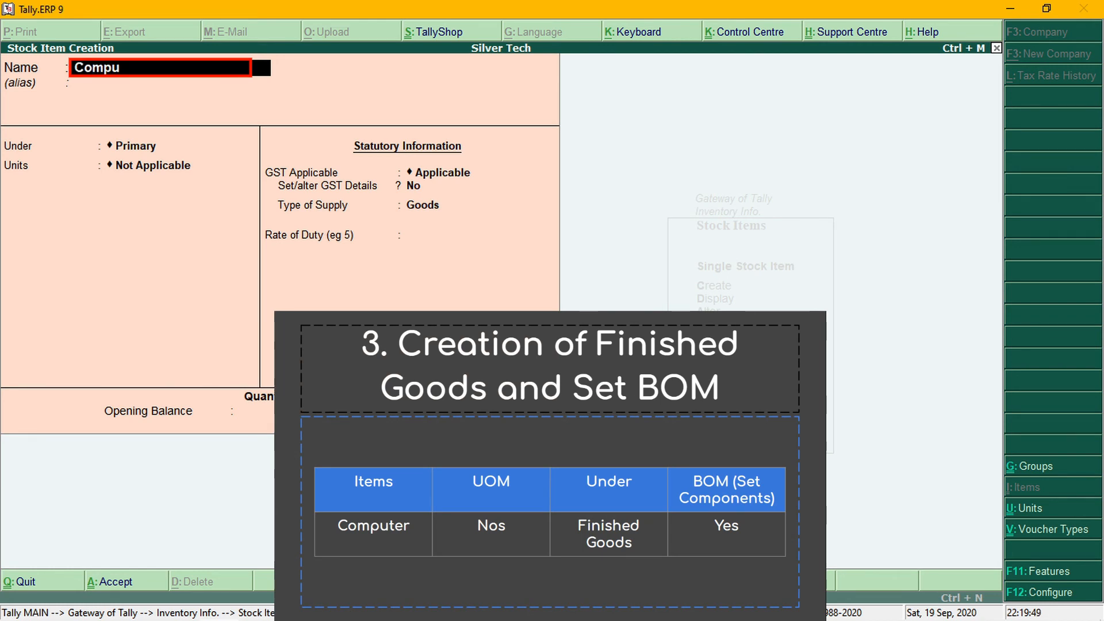